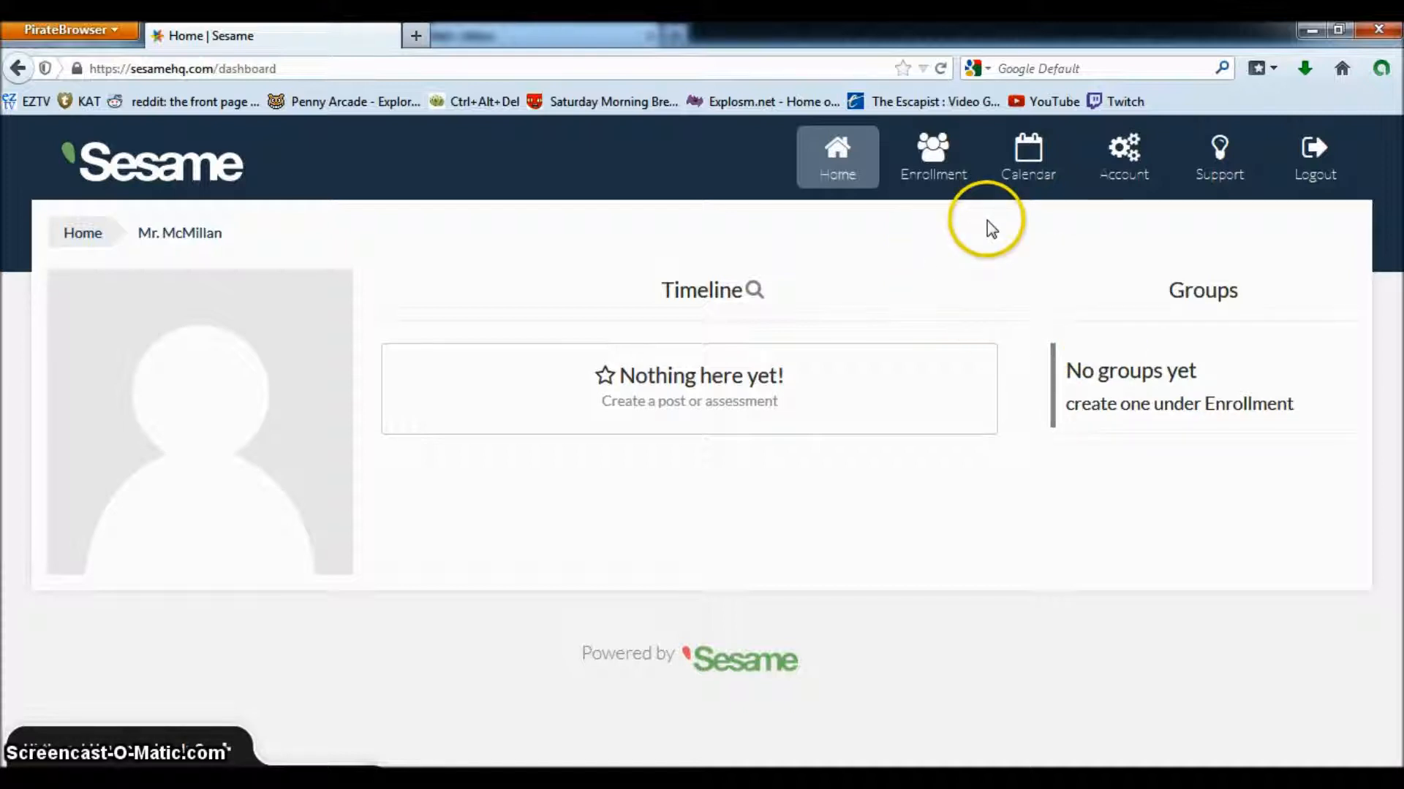
Create a new group in Enrollment, name it "Grade 6" and give it the red colour
left_click(940, 166)
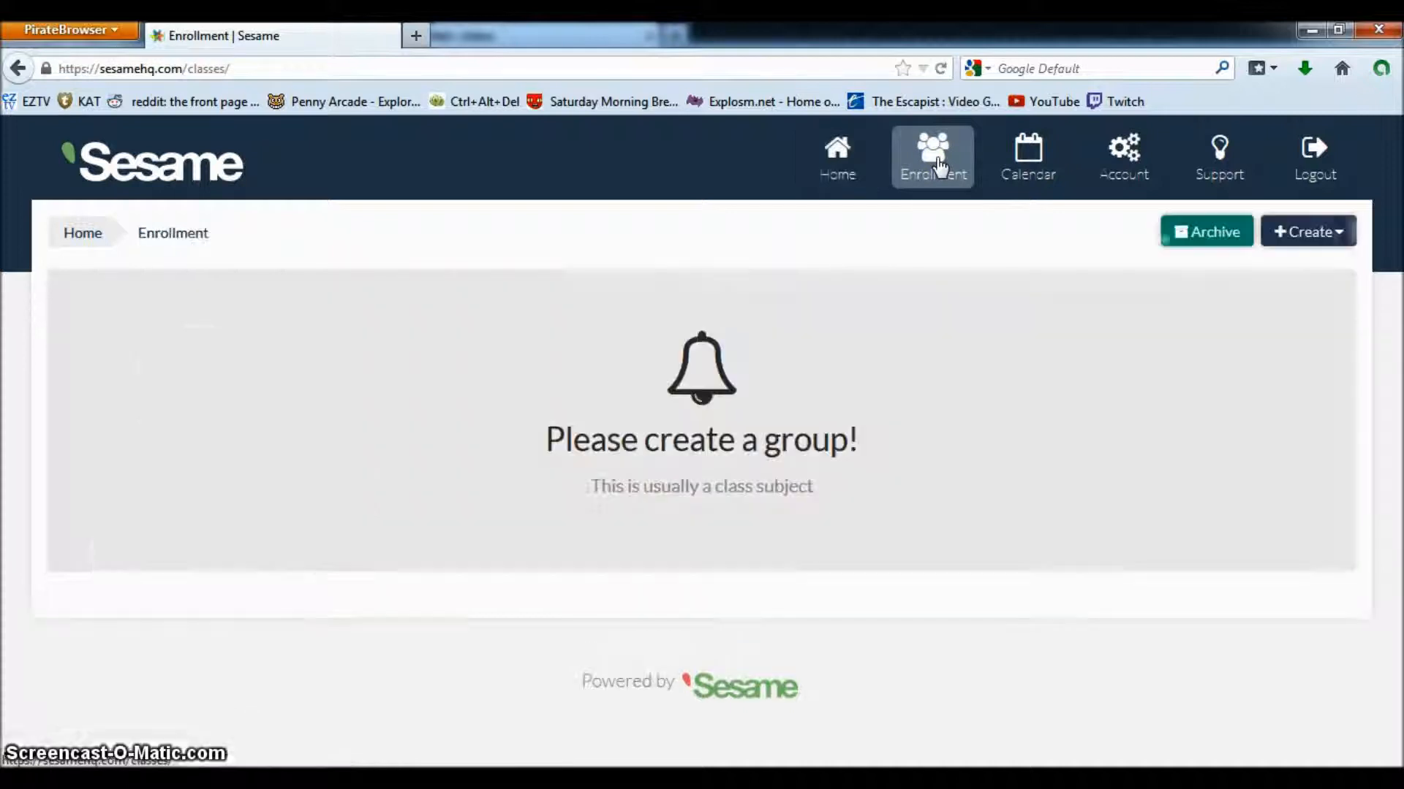
left_click(1325, 243)
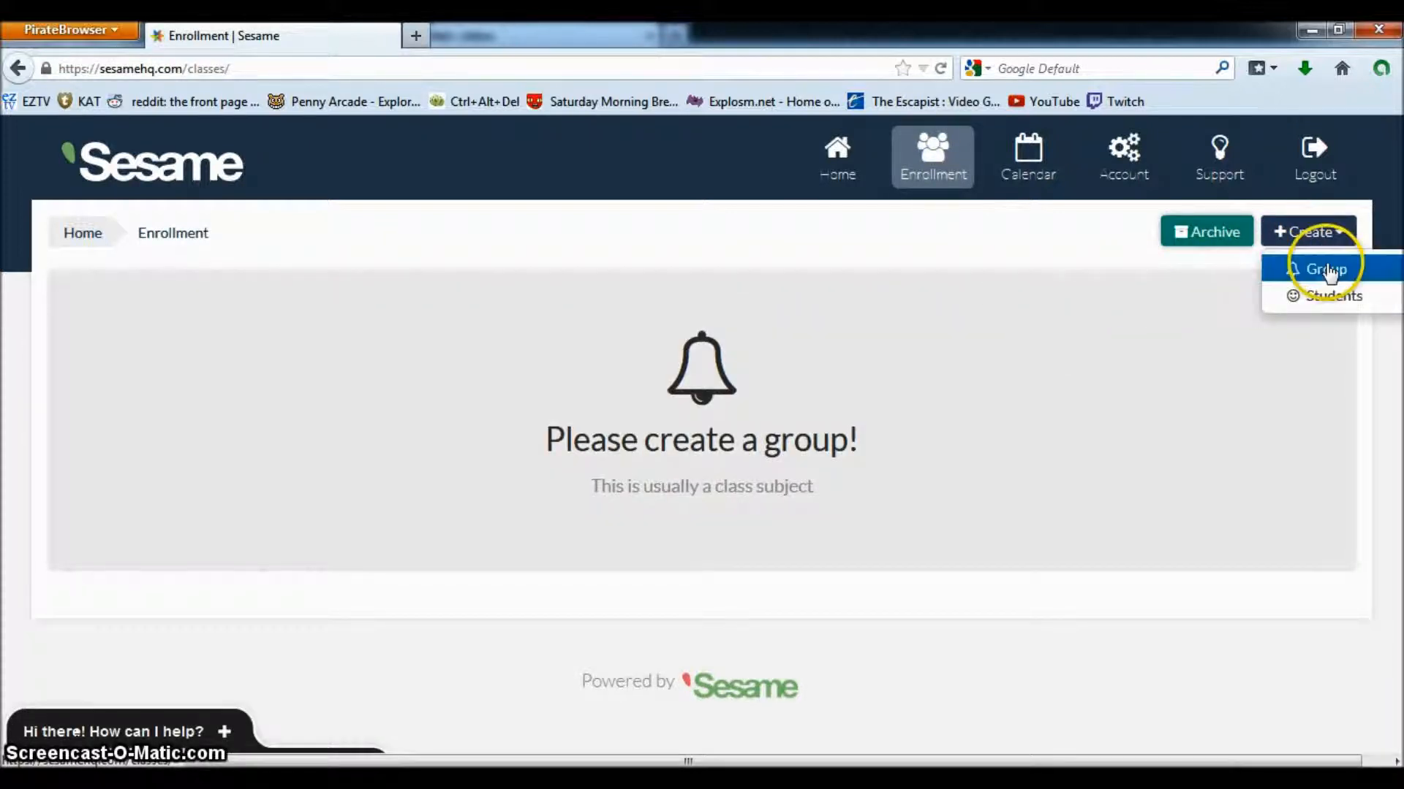
left_click(1327, 270)
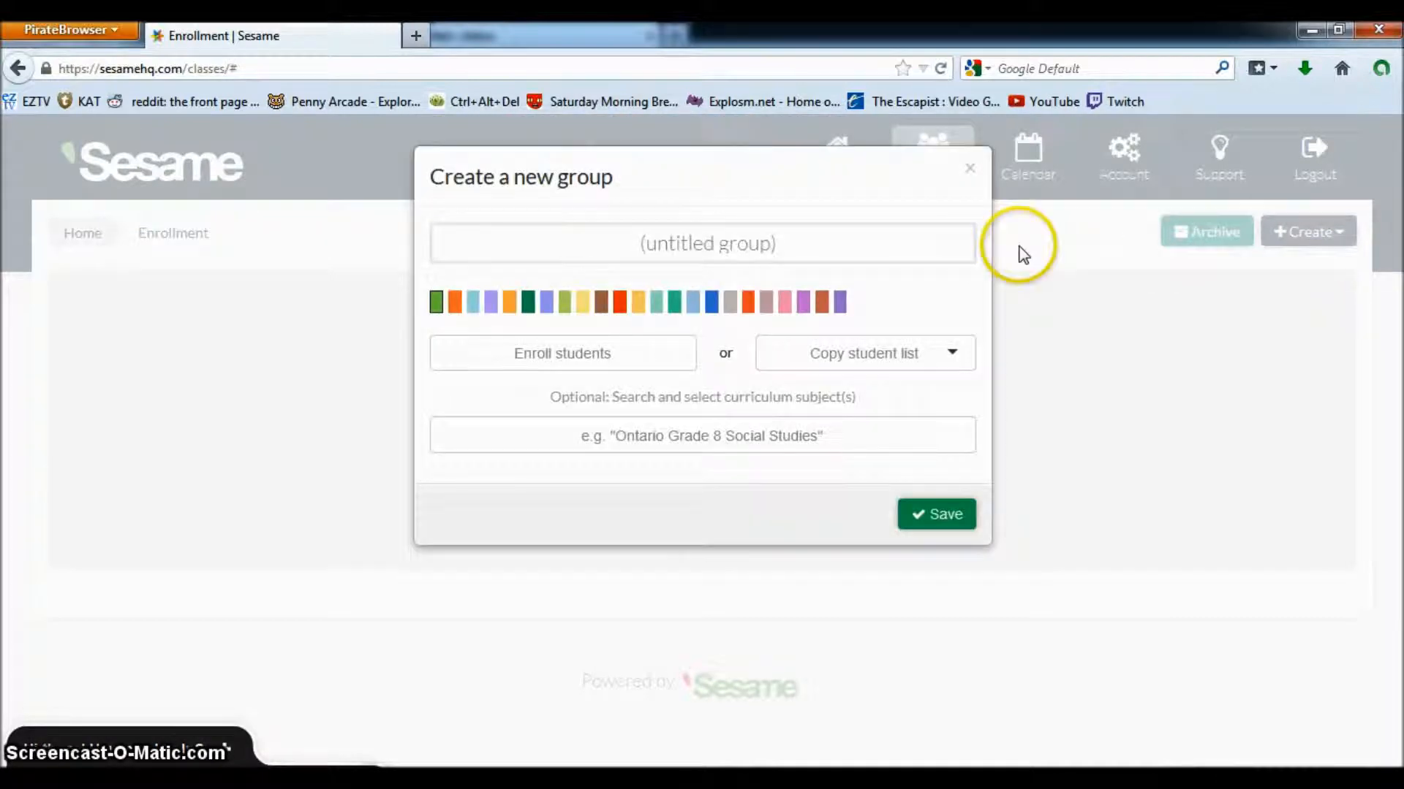
left_click(859, 247)
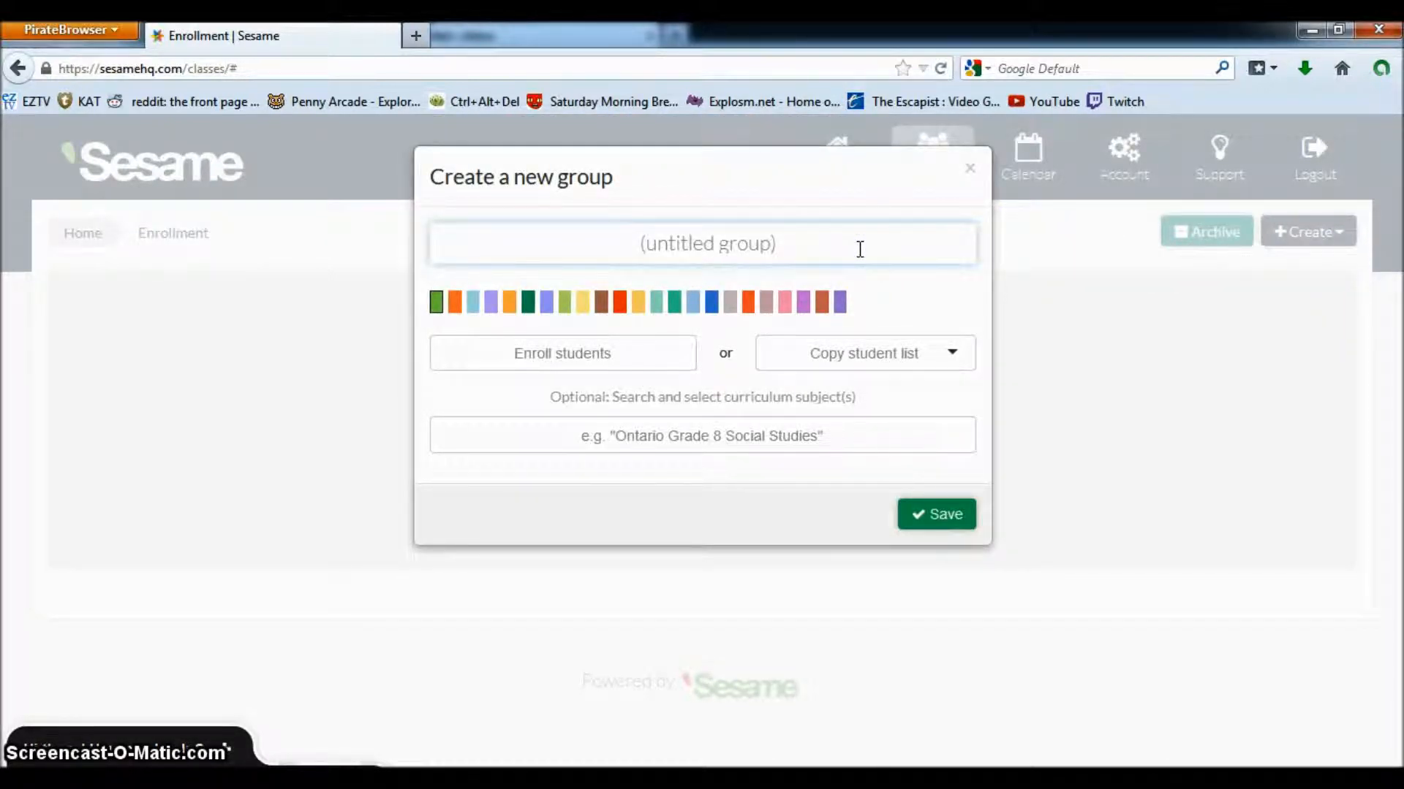
type("Grade 6")
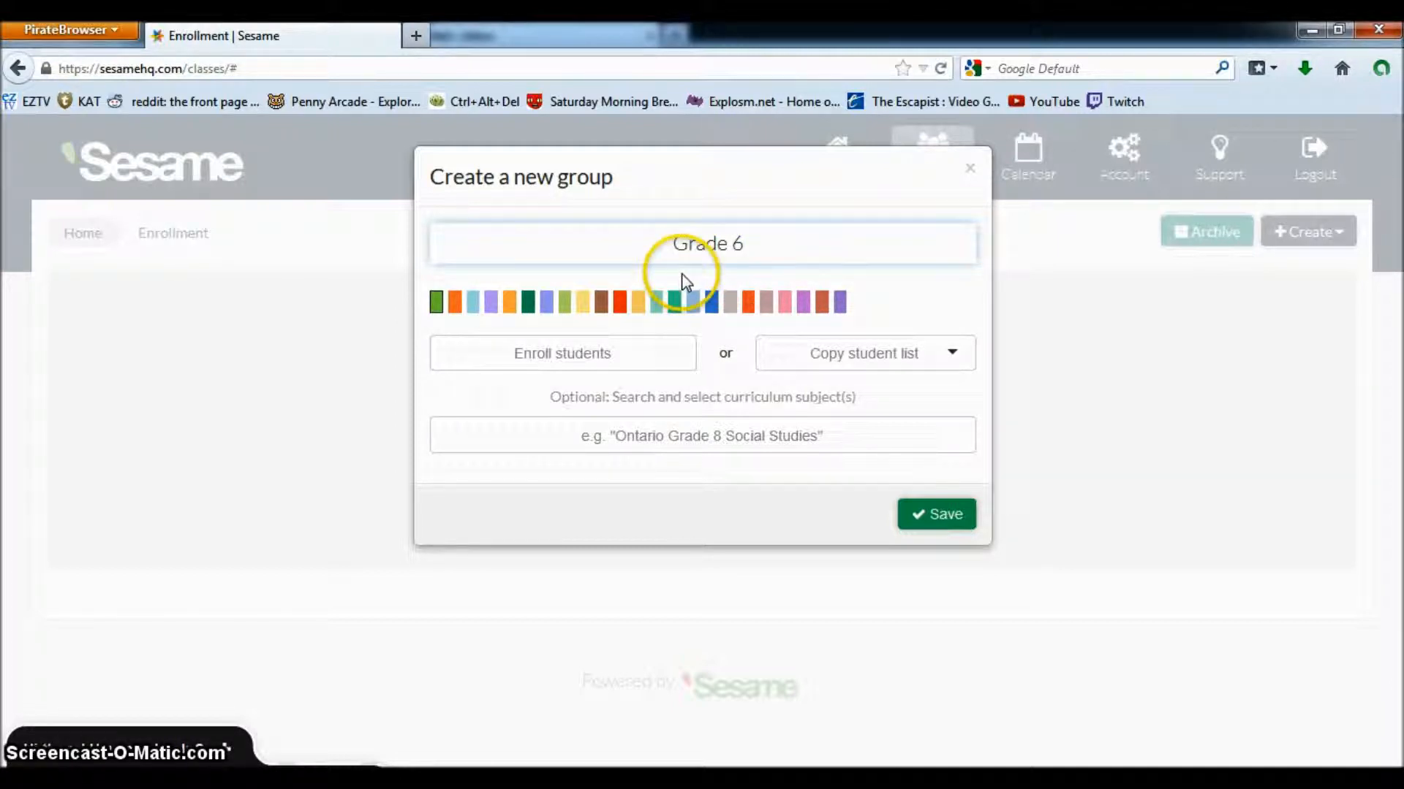
left_click(620, 302)
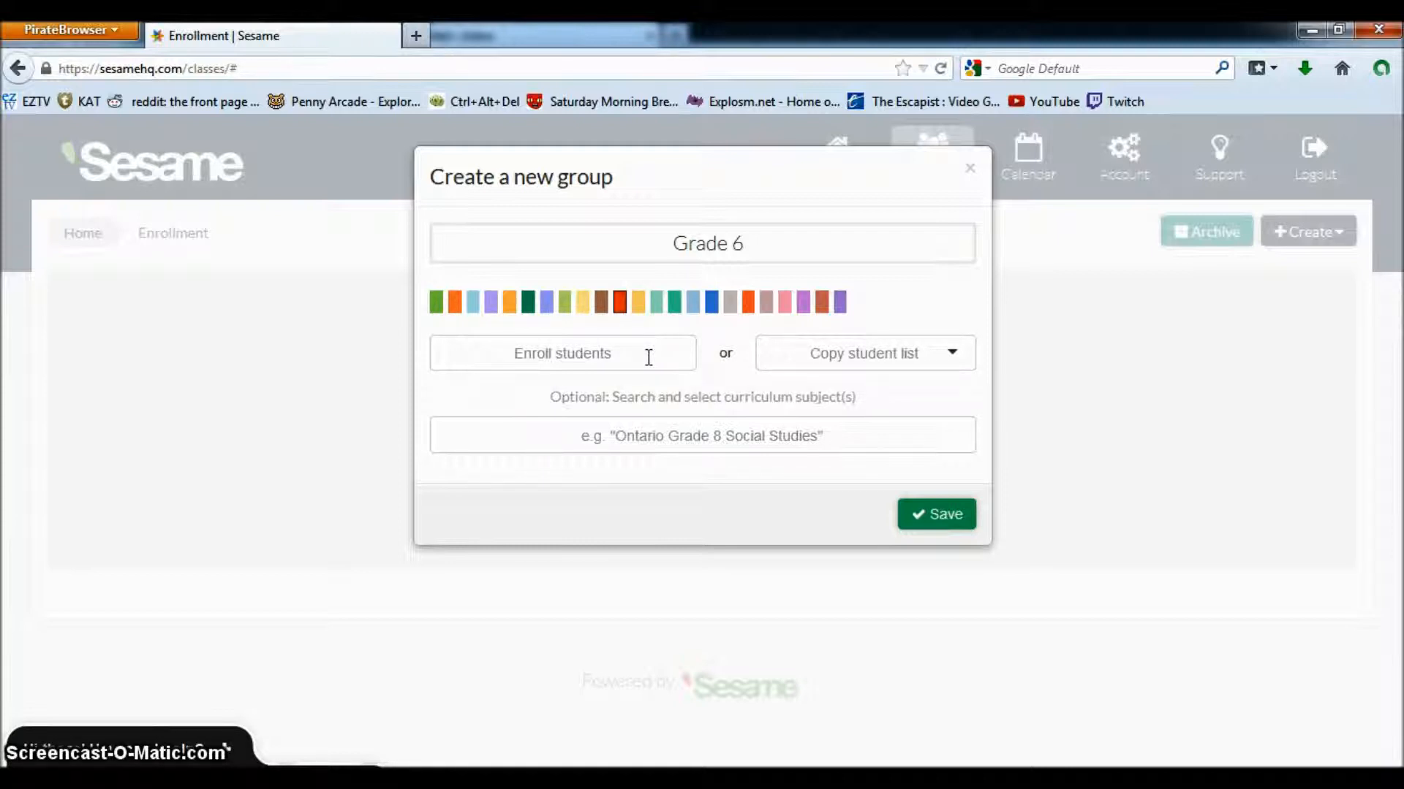
Enroll both available students in the new Grade 6 group
left_click(648, 357)
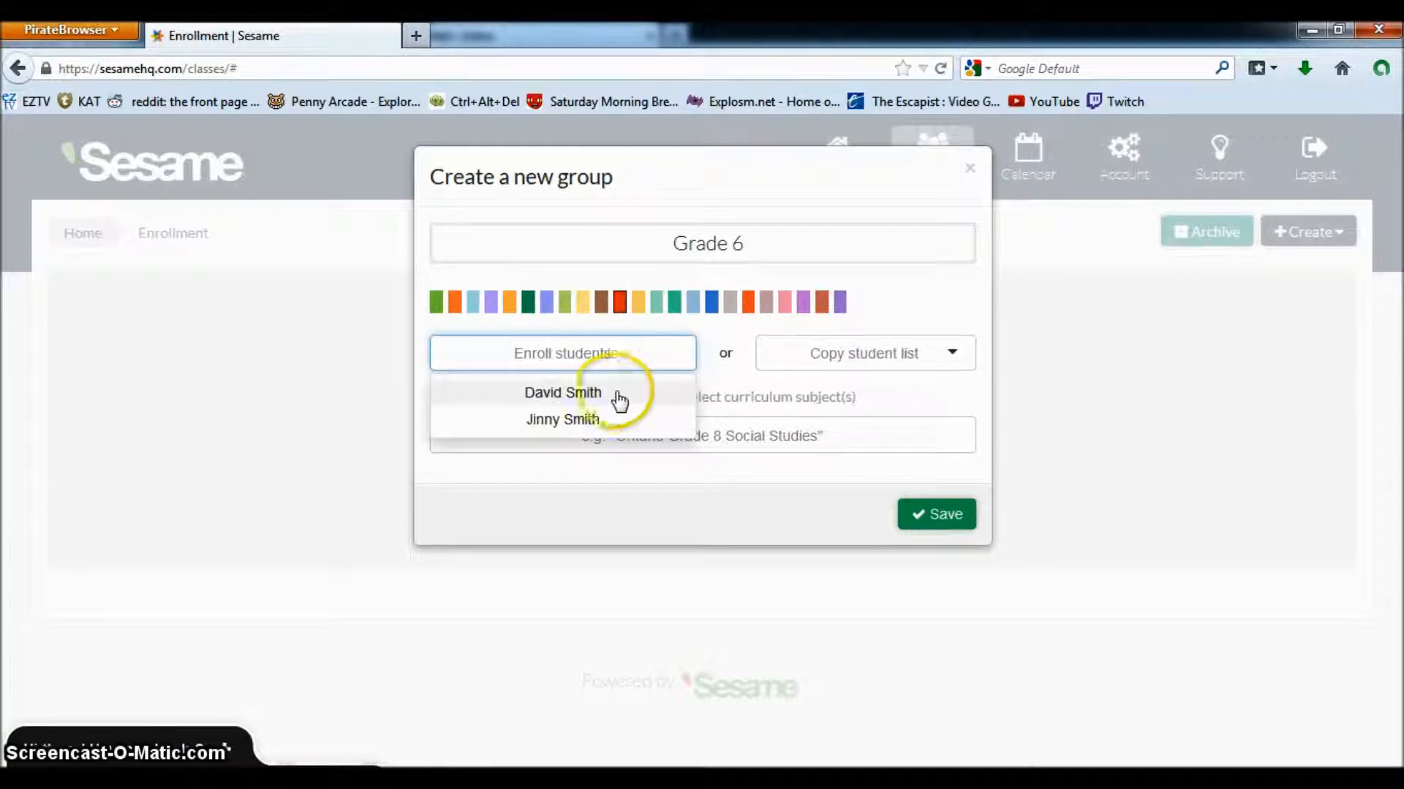
left_click(611, 396)
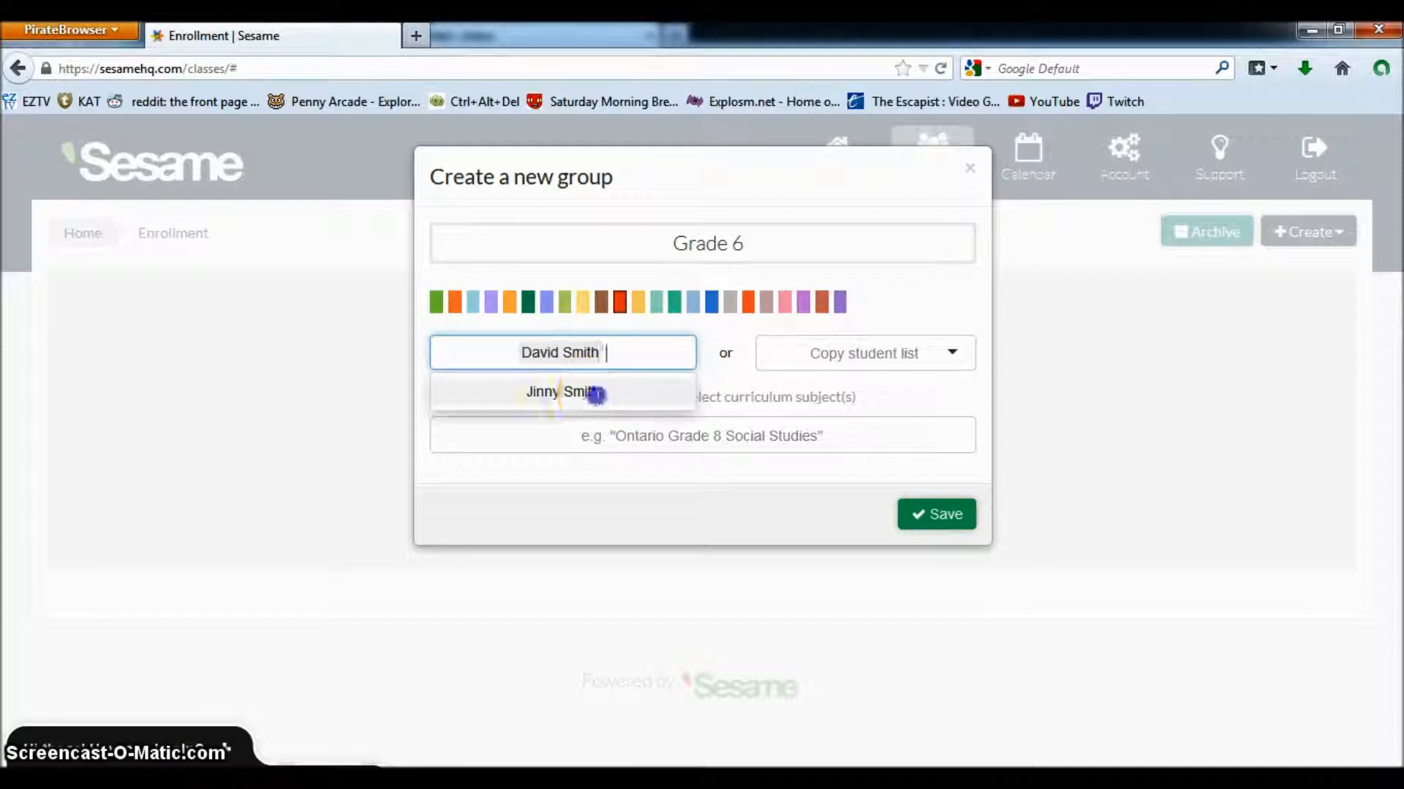
left_click(595, 395)
left_click(762, 432)
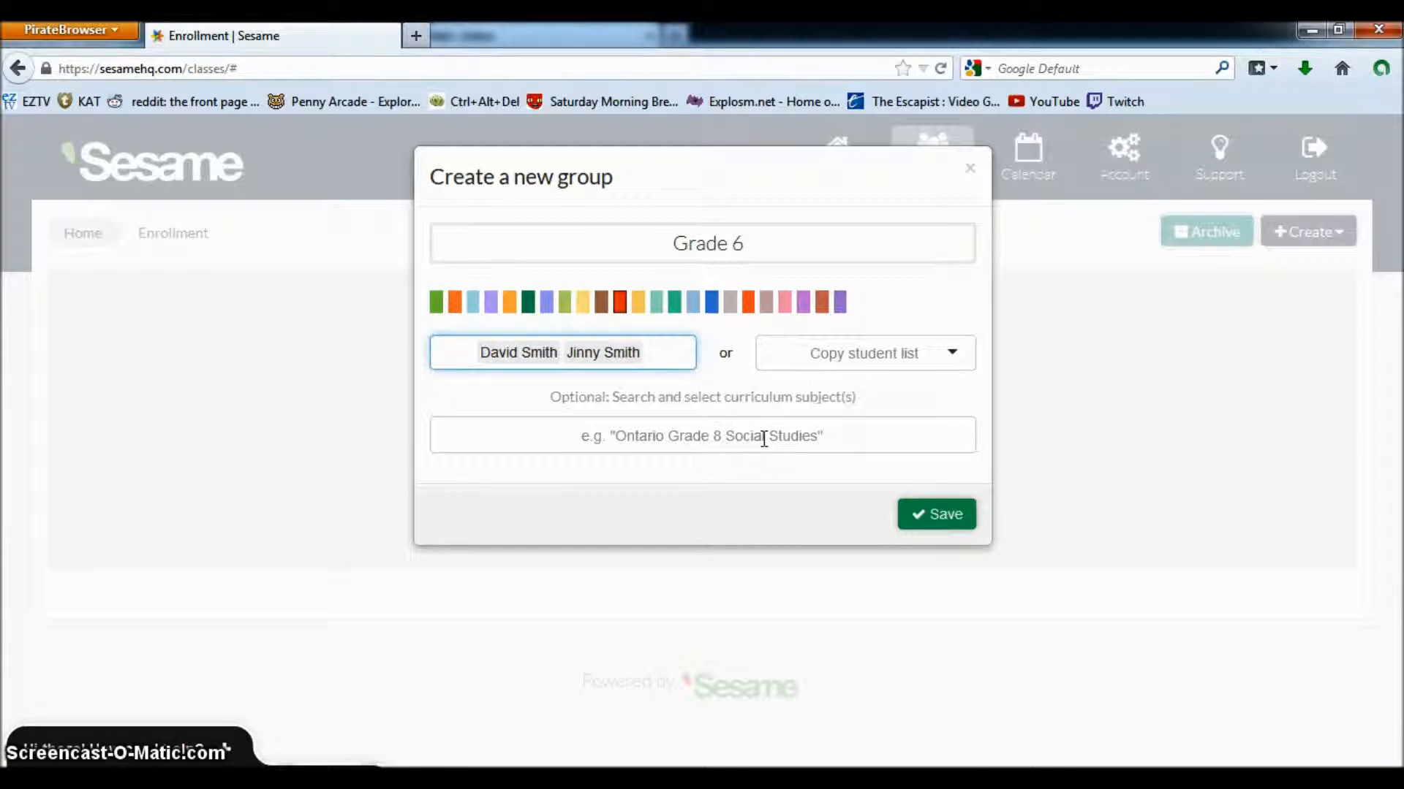
Search the curriculum subjects for "ontario grade 6 social studies" and add Ontario Grade 6 Social Studies (2013) to the group
left_click(764, 439)
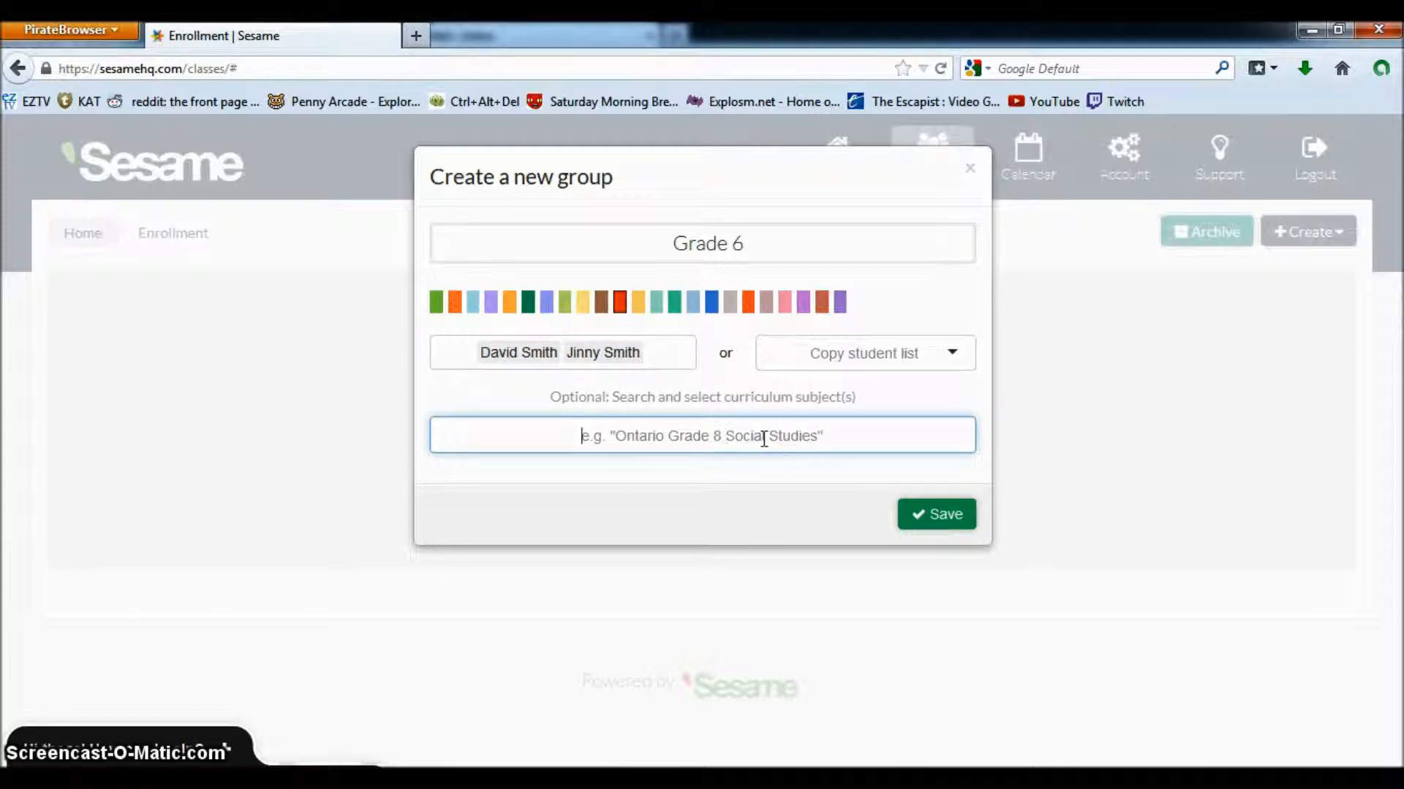
type("ontar")
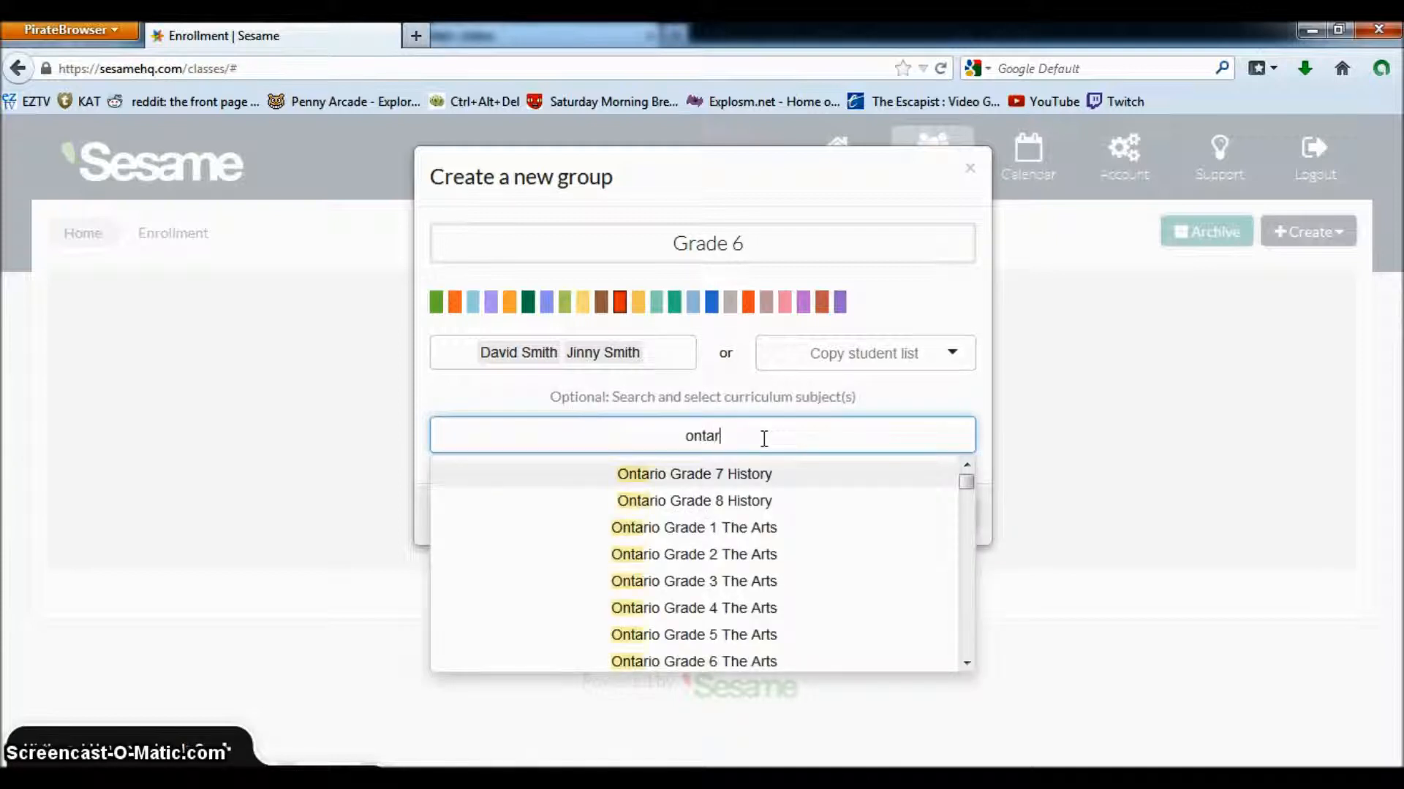
type("io grade ")
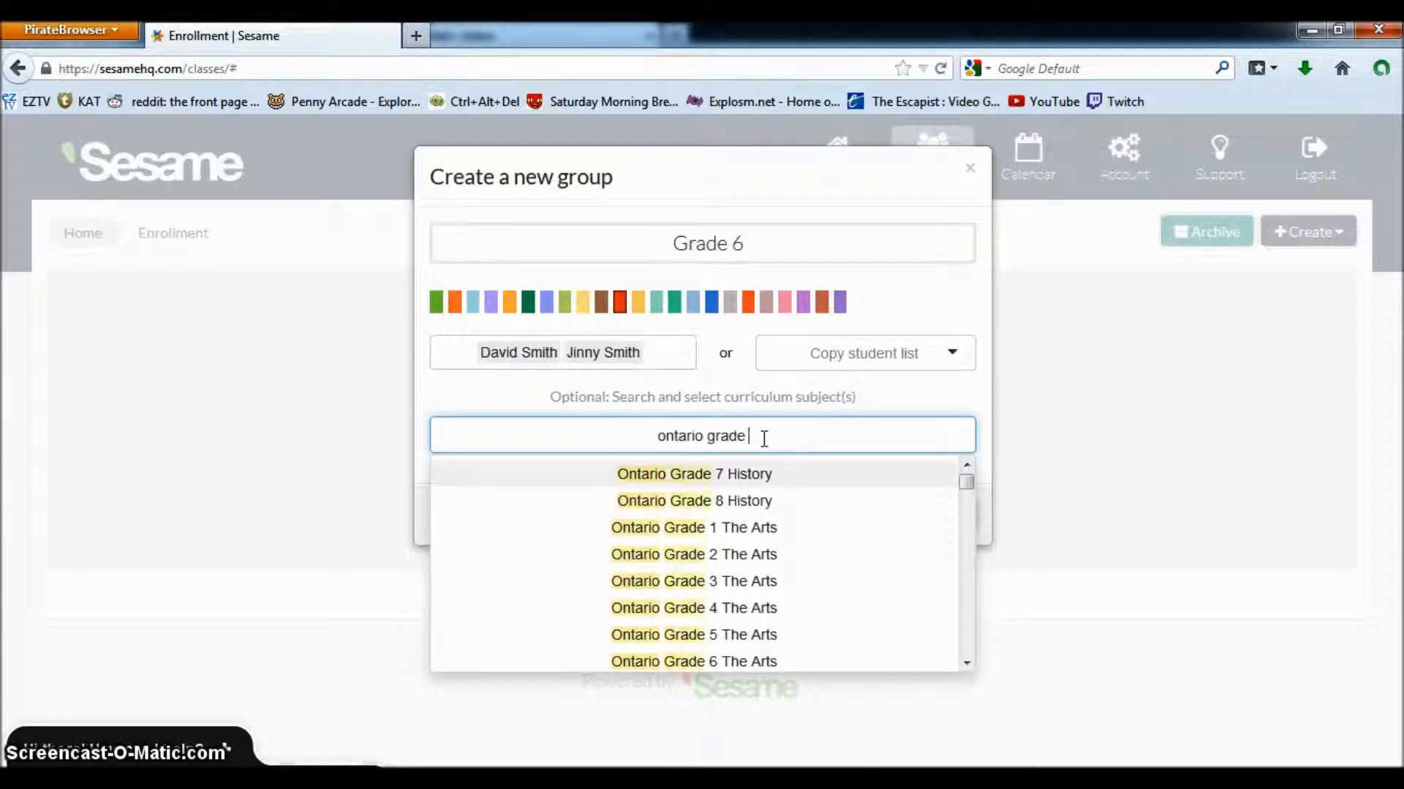
type("6 social studies")
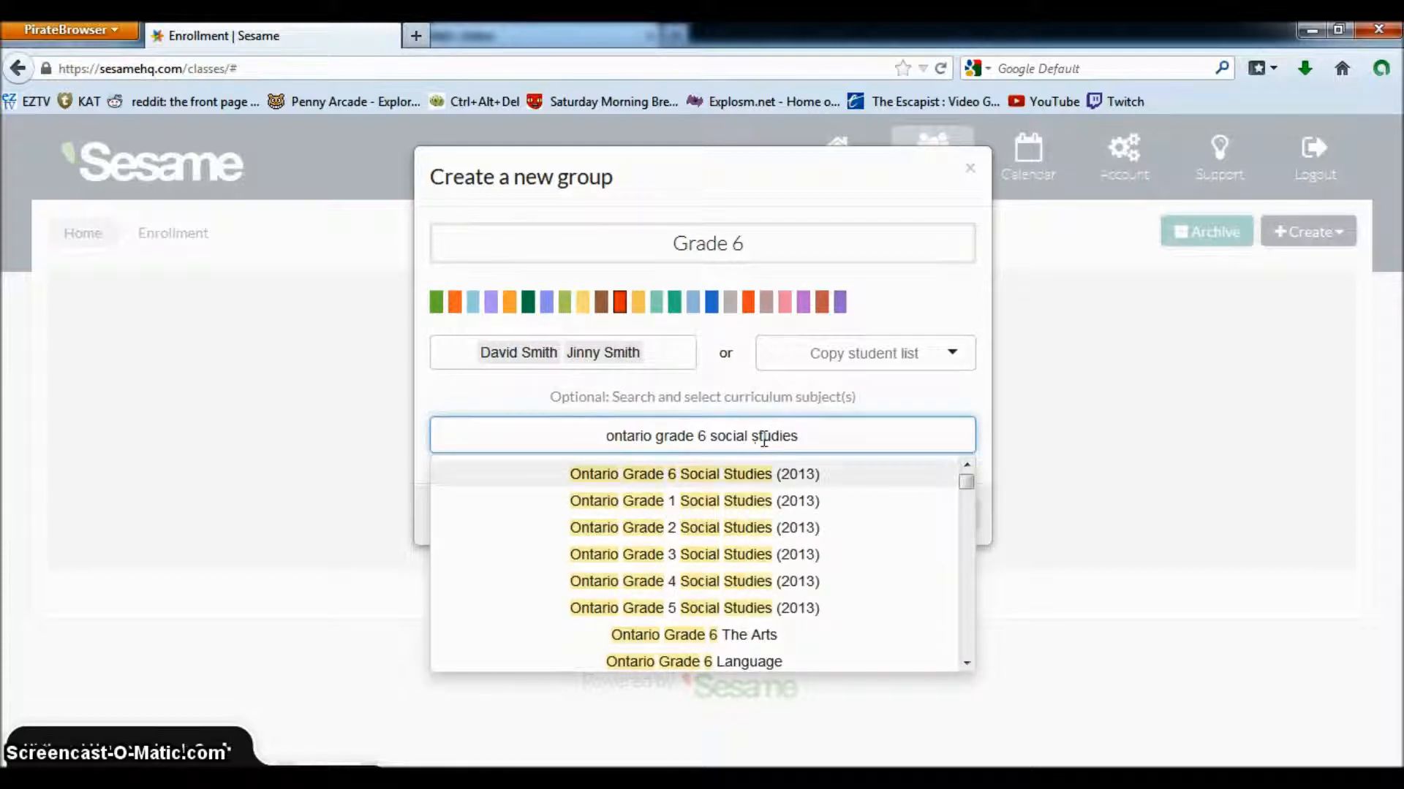
left_click(759, 477)
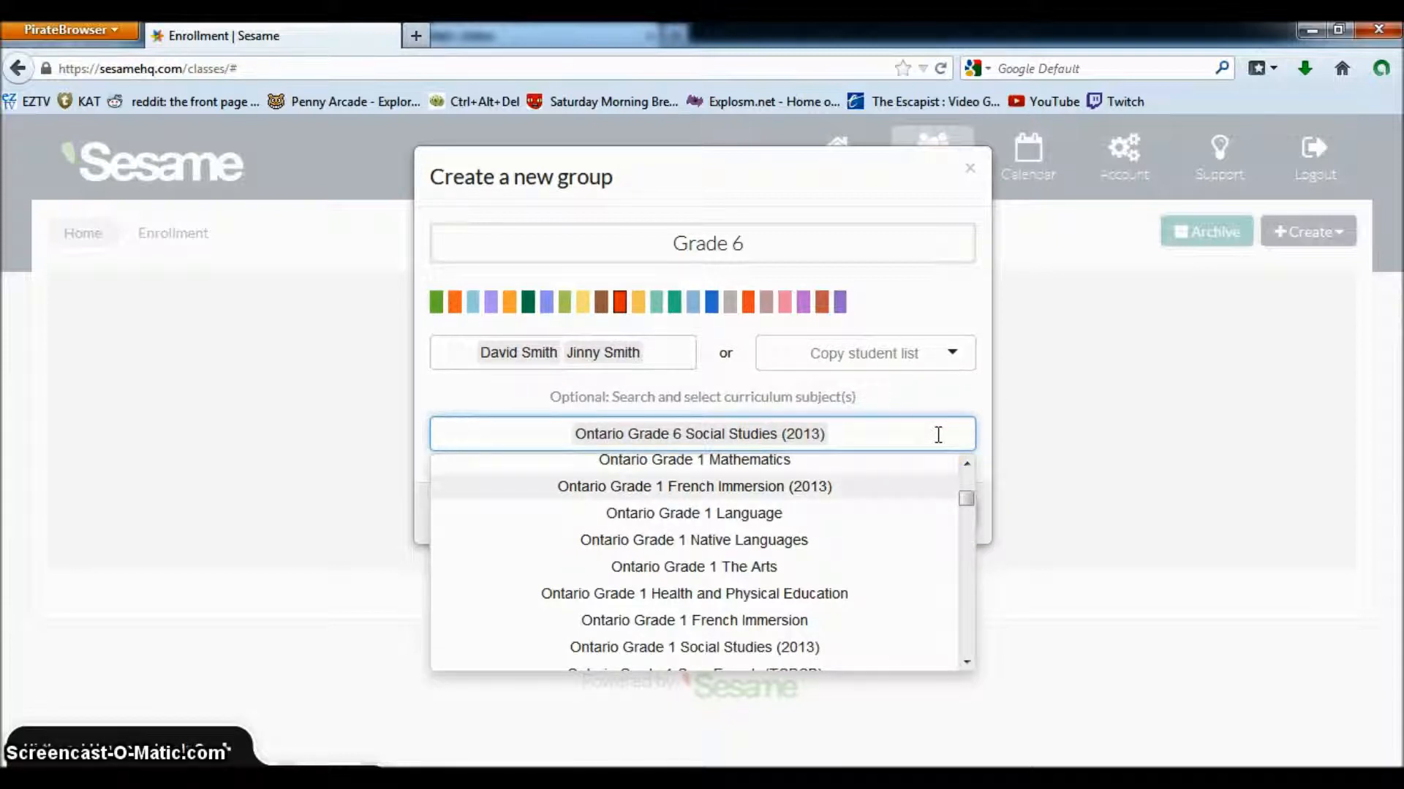
Add Ontario Grade 6 Language as a second curriculum subject and save the new group
type("language arts")
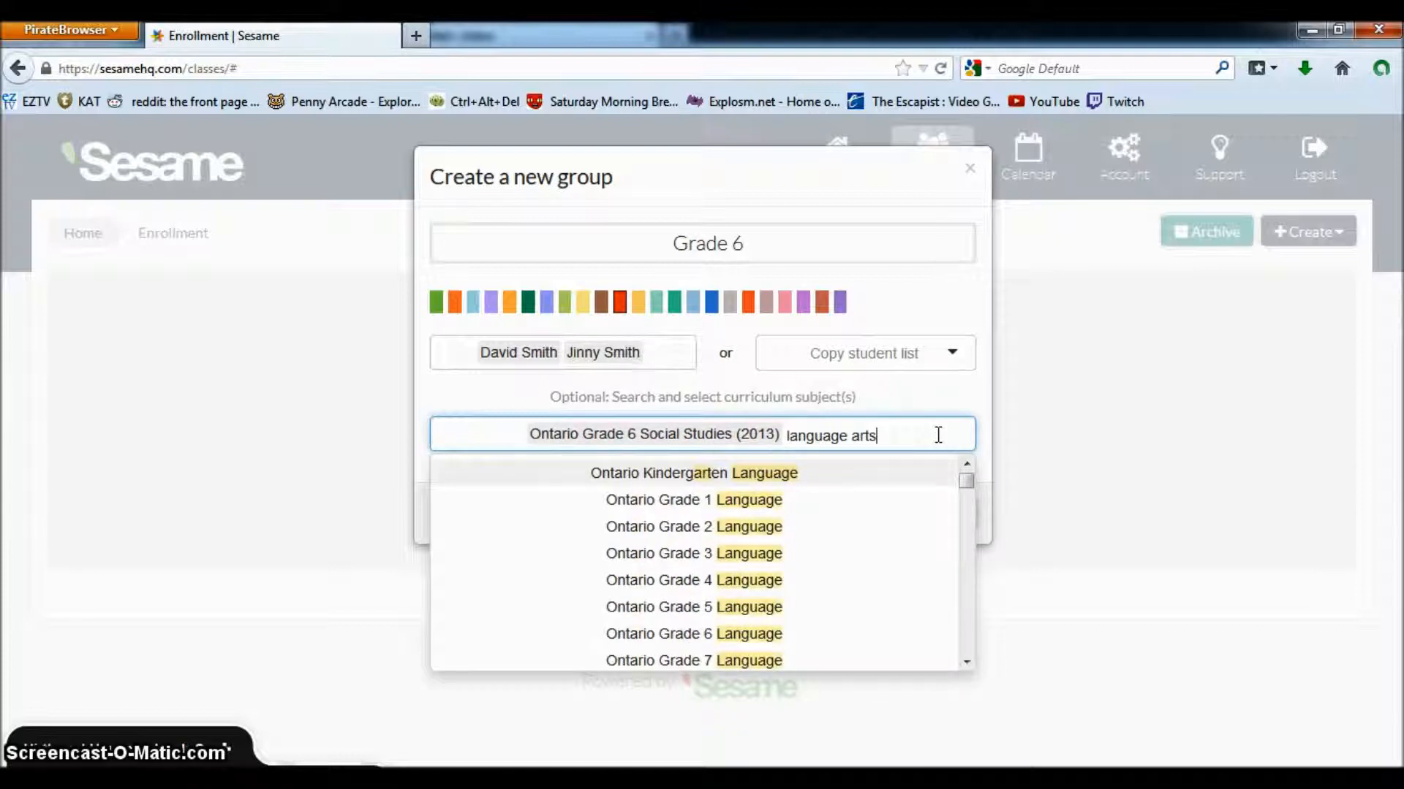
type(" grade 6")
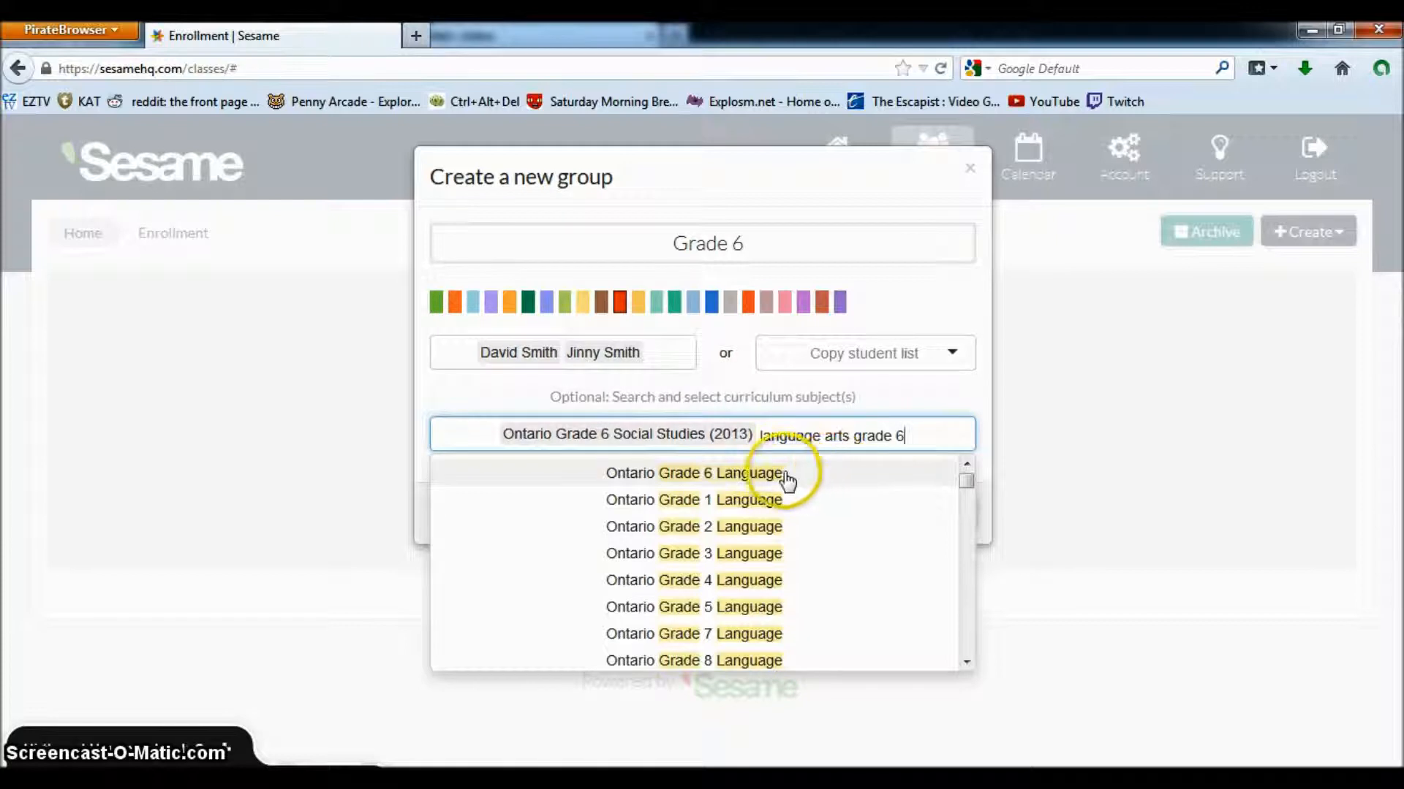
left_click(788, 477)
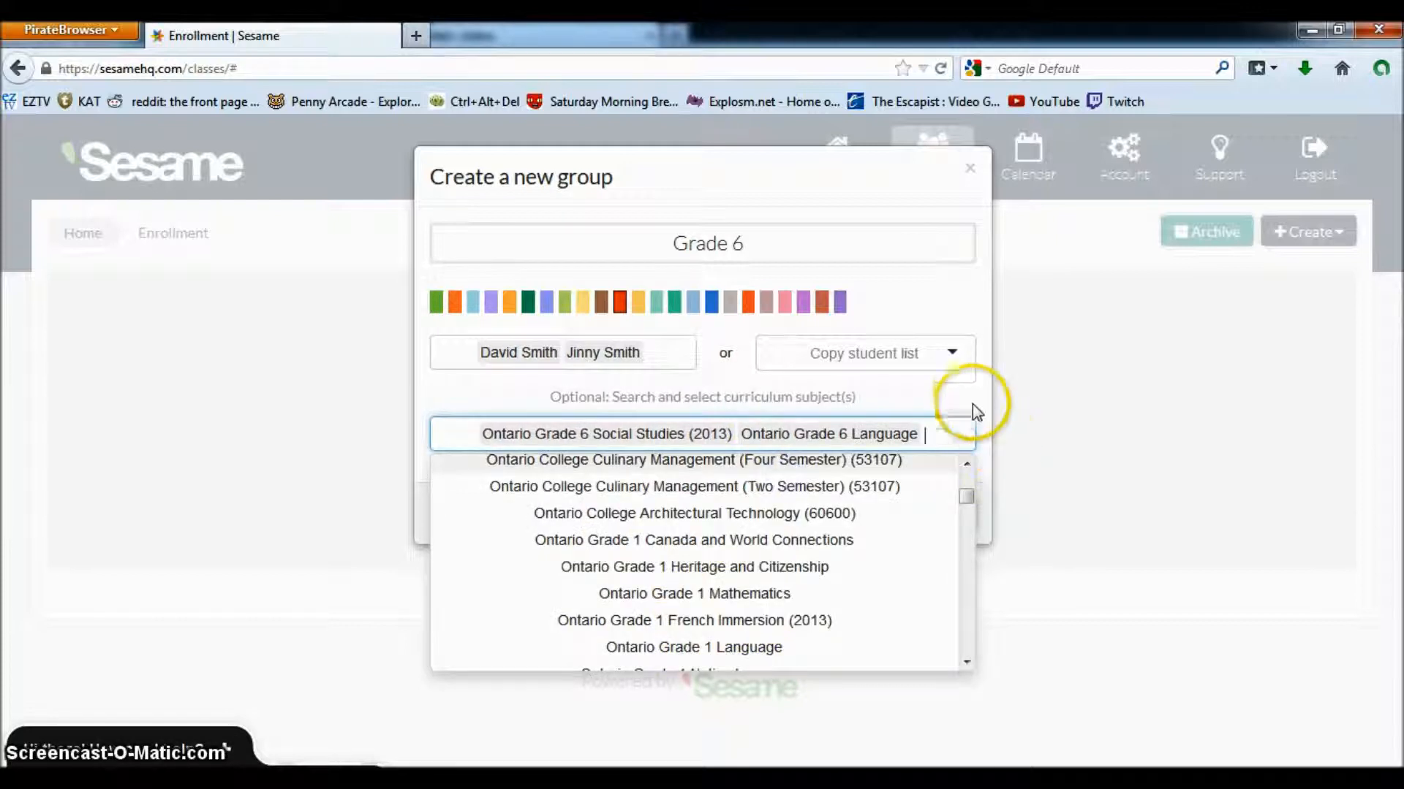
left_click(974, 394)
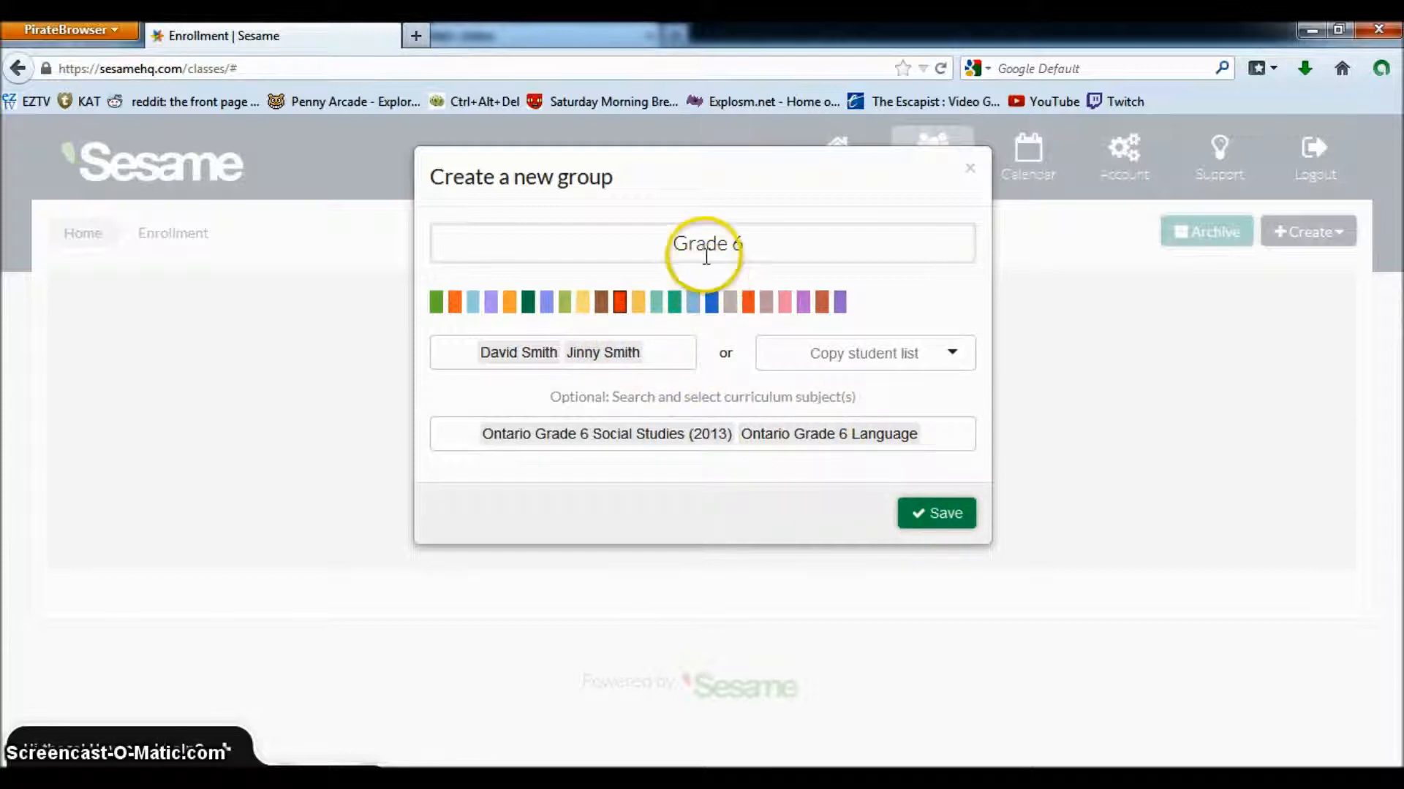
left_click(906, 514)
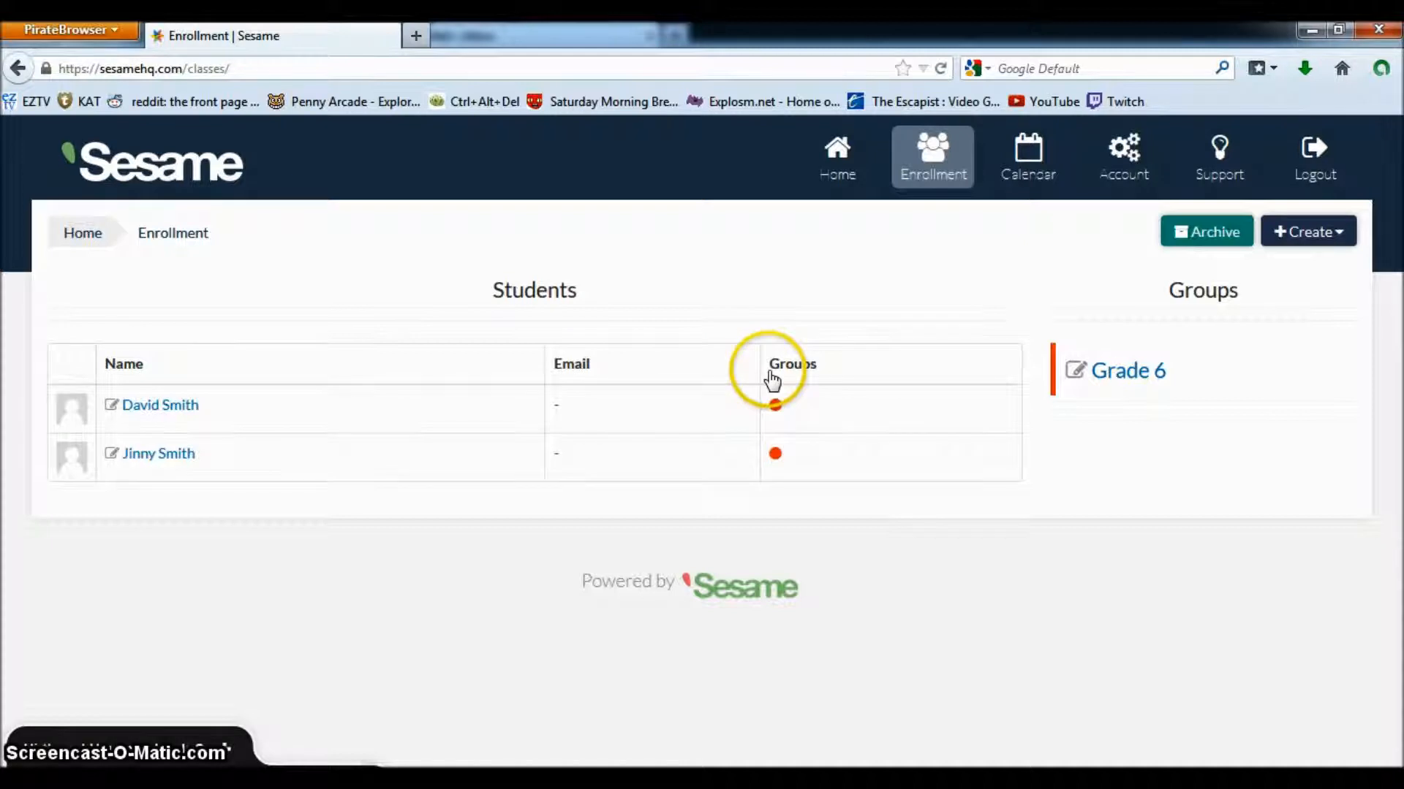
Edit the Grade 6 group, set its semester end date to 11/07/2014 and save the change
left_click(1144, 384)
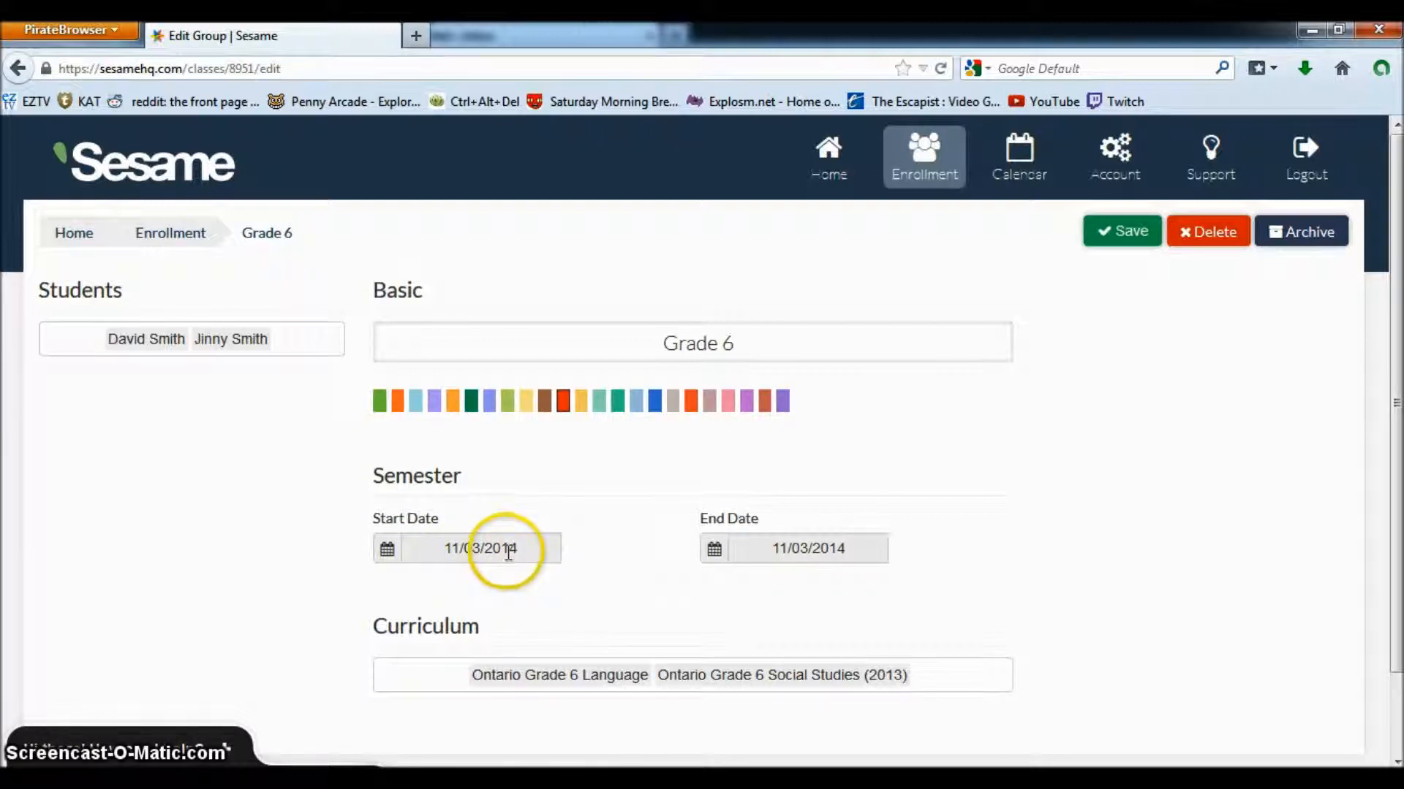
left_click(812, 549)
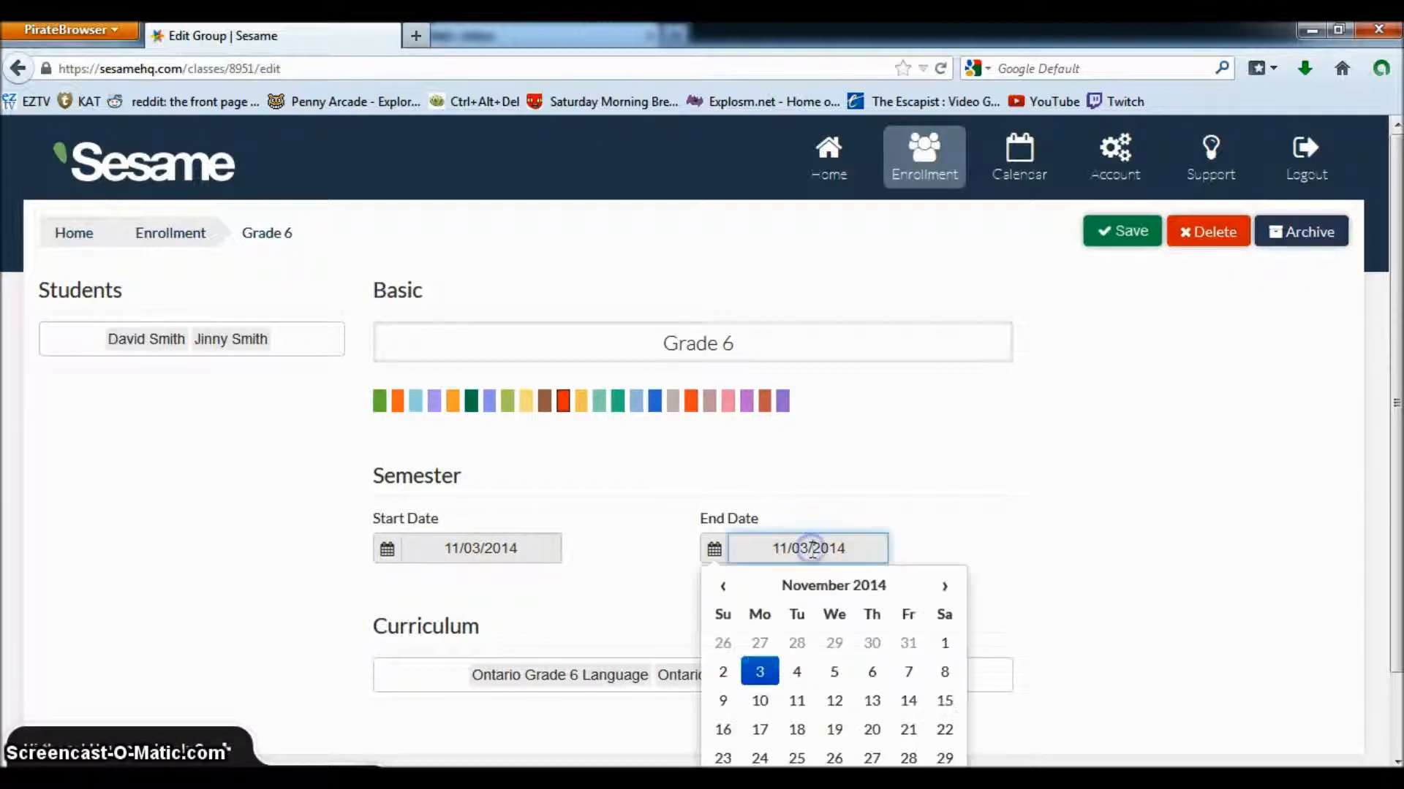
left_click(910, 674)
left_click(939, 550)
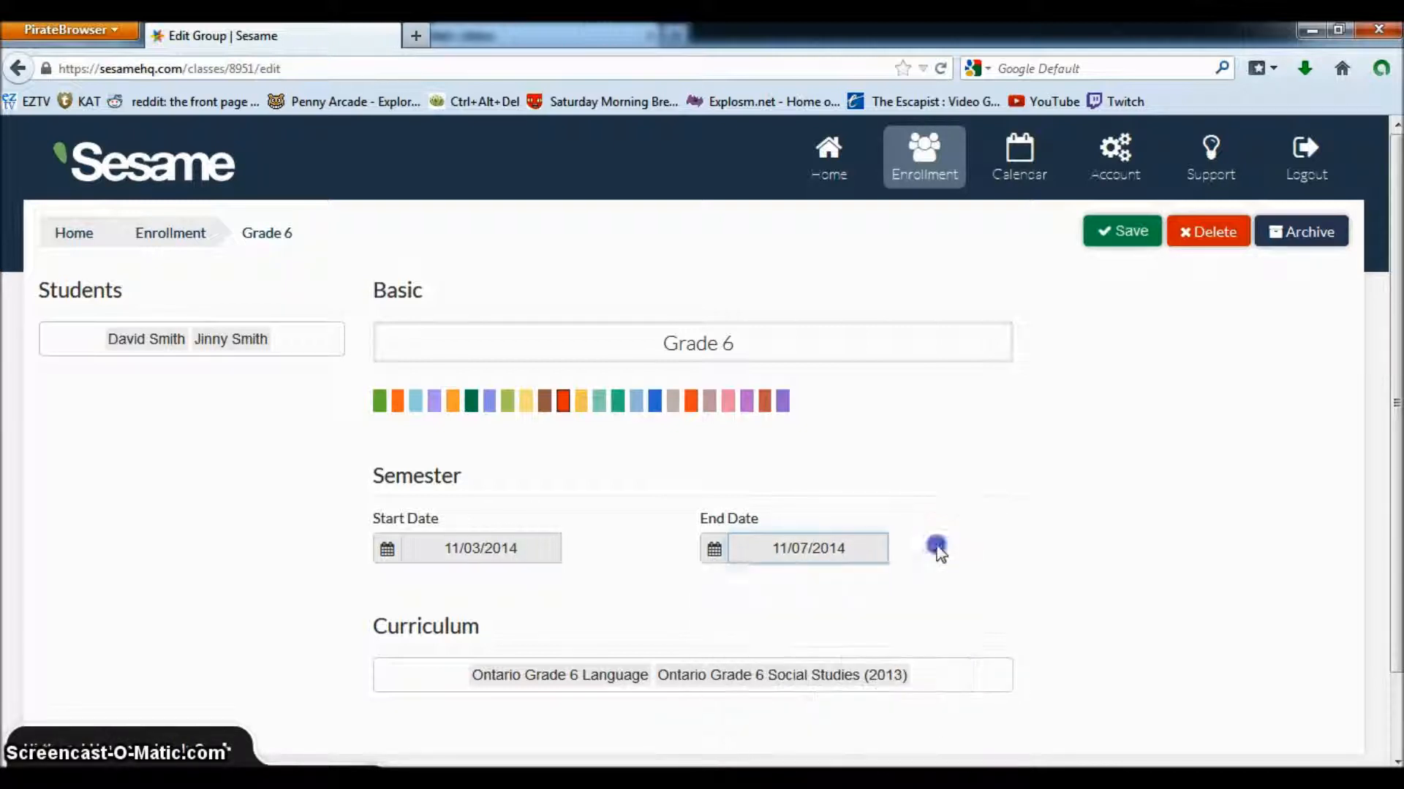
left_click(1122, 233)
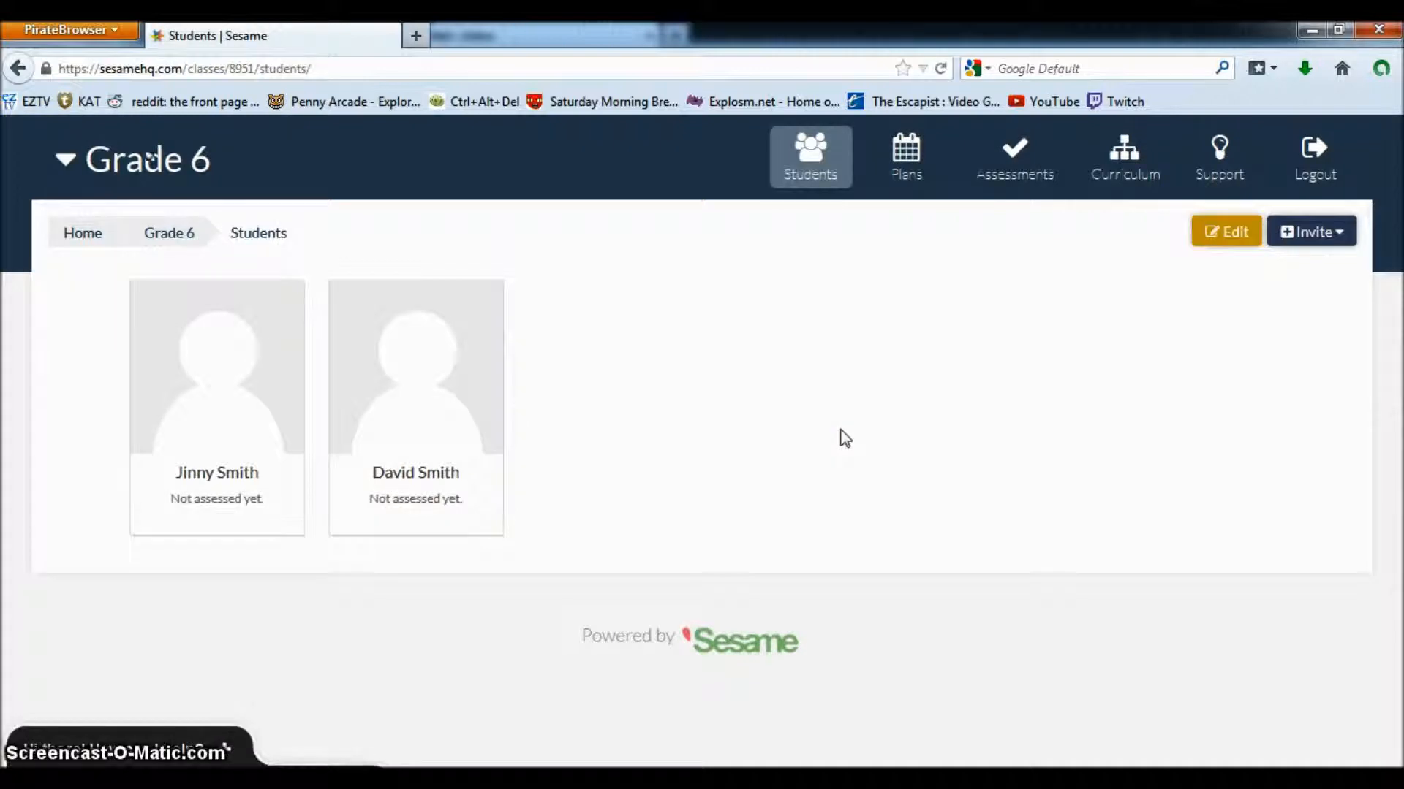
Start a new lesson plan in the Grade 6 group's plans
left_click(917, 156)
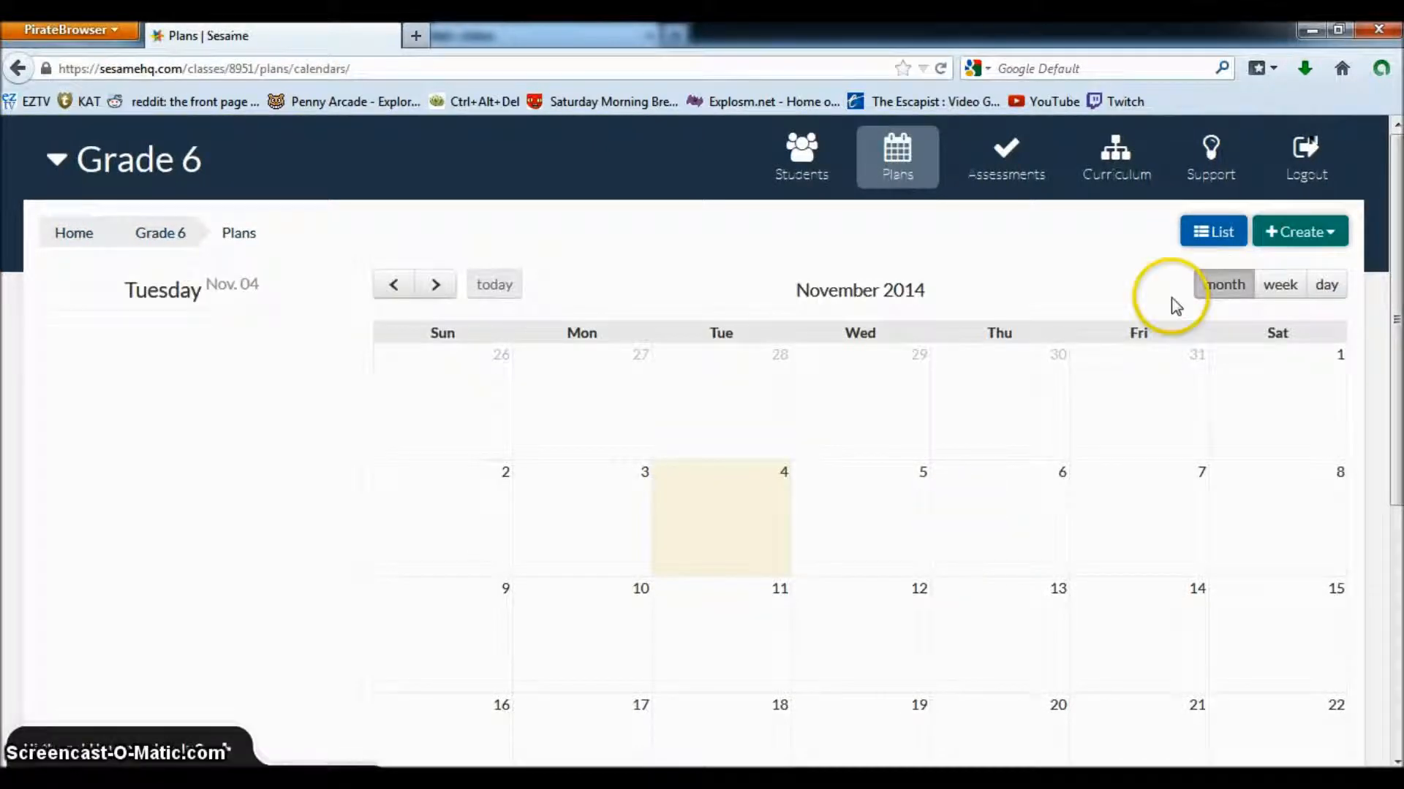
left_click(1340, 244)
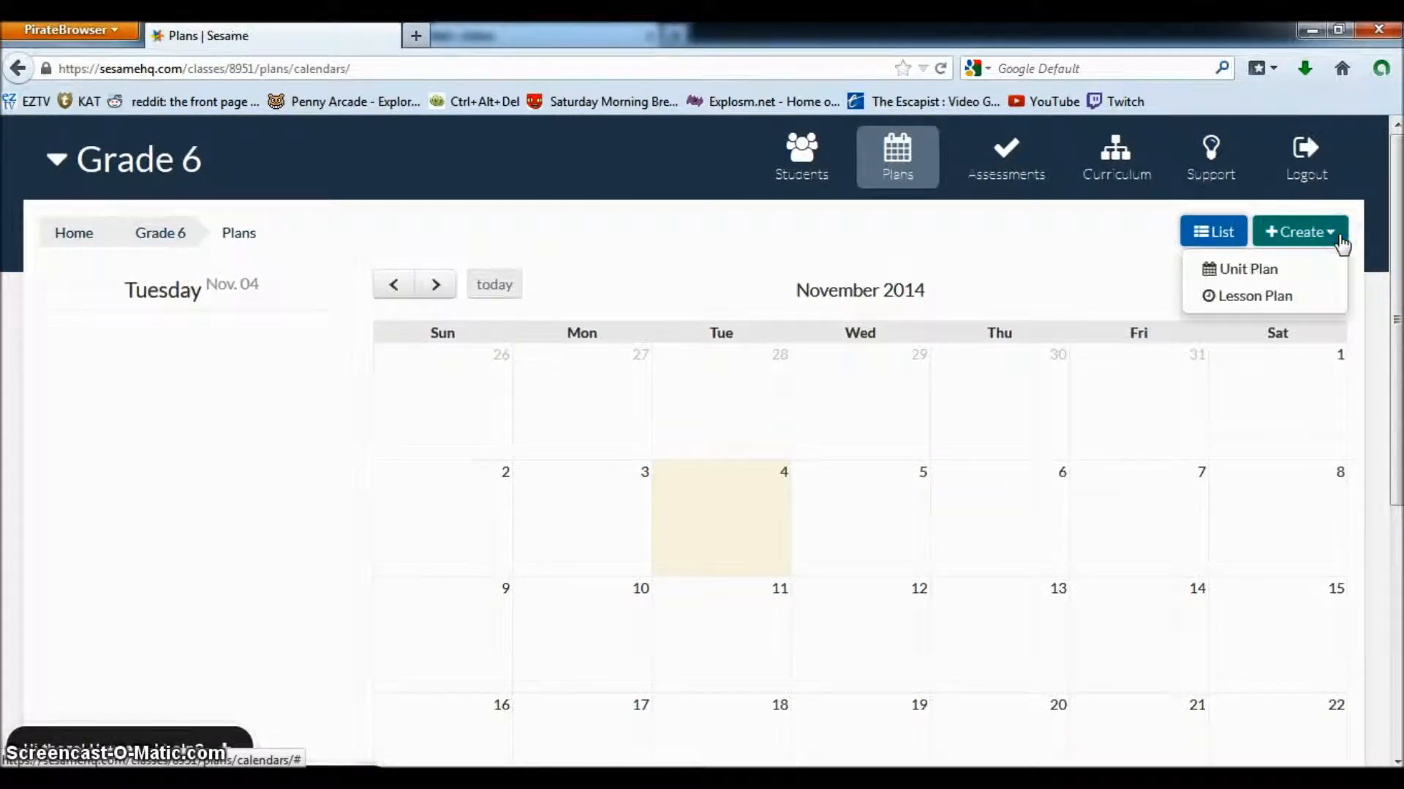
left_click(1250, 306)
left_click(1030, 400)
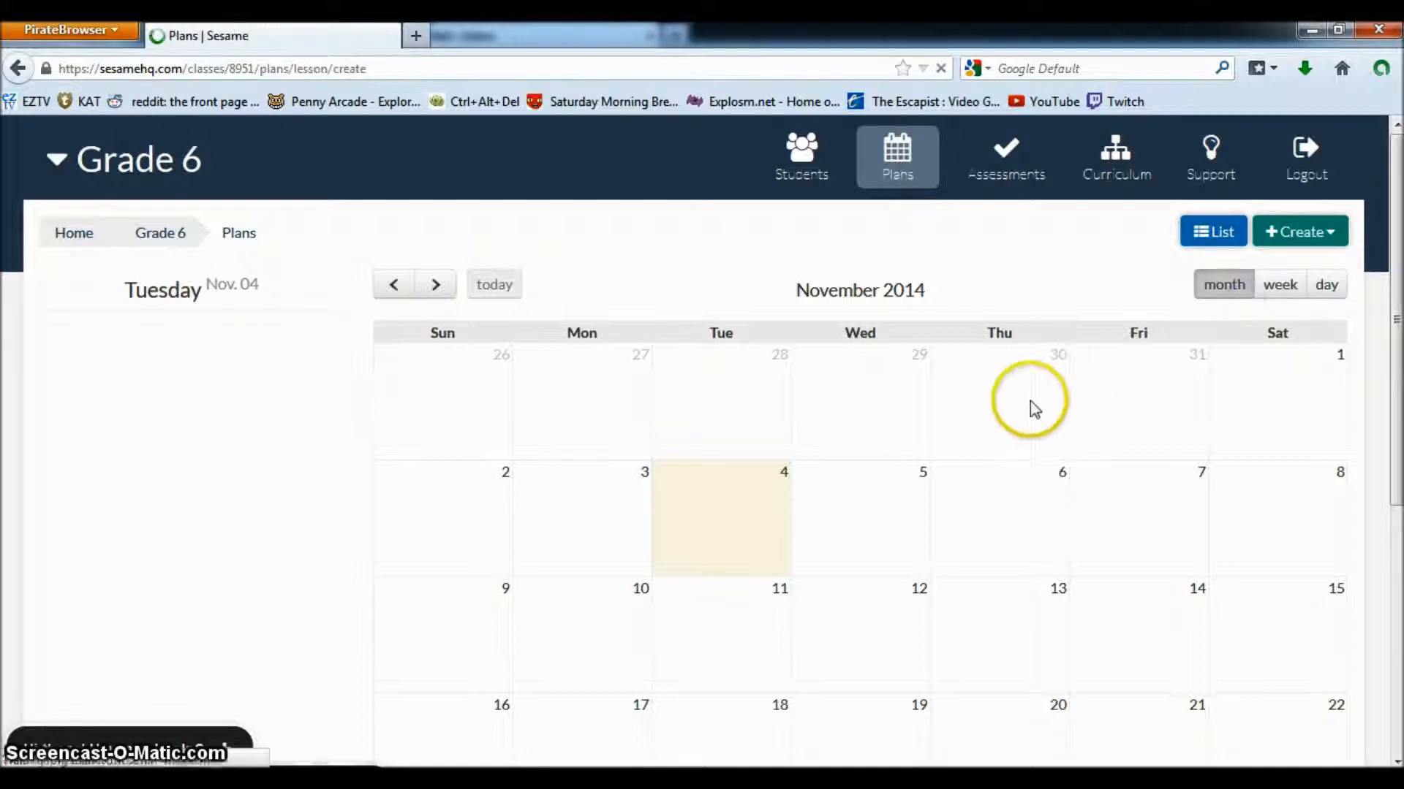
Title the lesson plan "Canadian Identity" and set its date to 05-11-2014
left_click(549, 313)
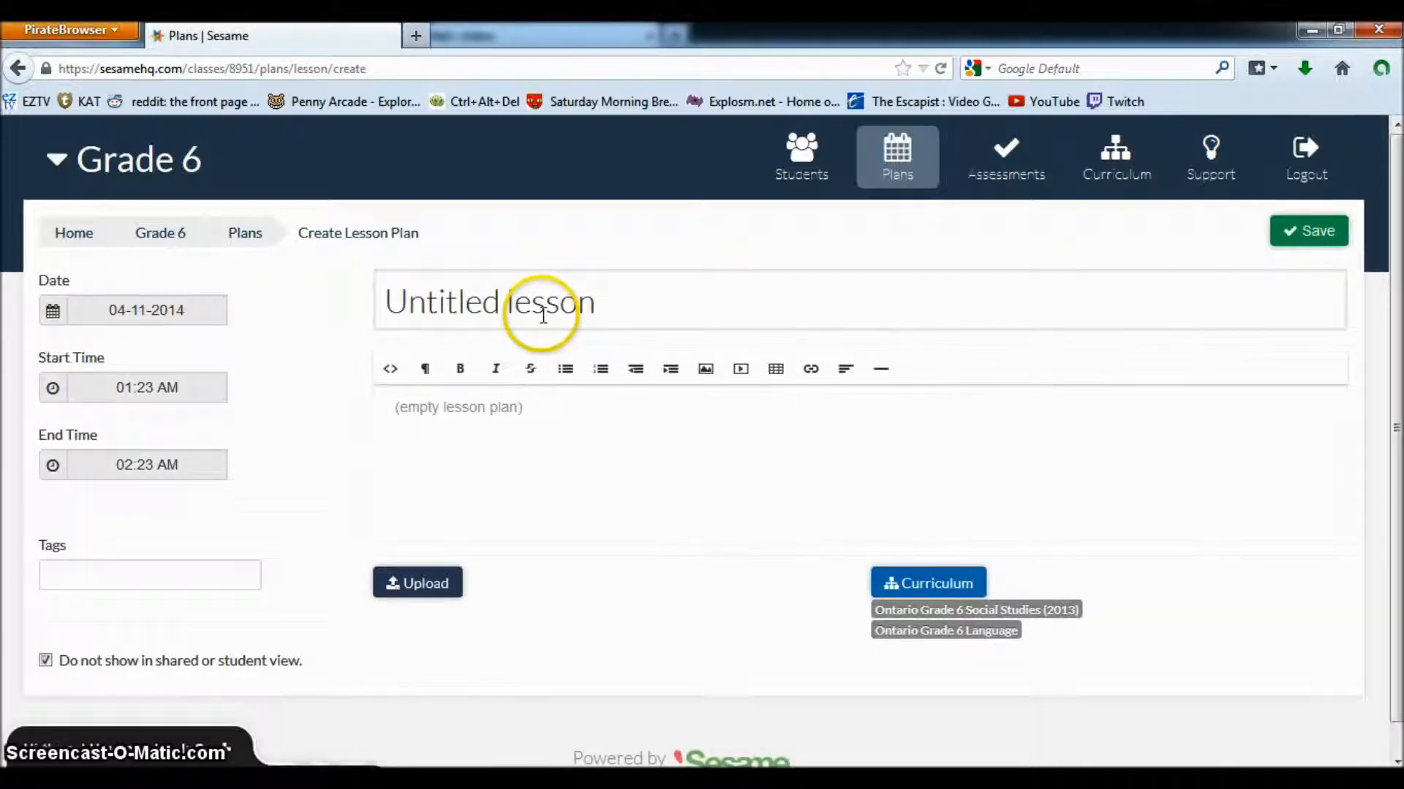
left_click(623, 308)
left_click_drag(623, 308, 360, 313)
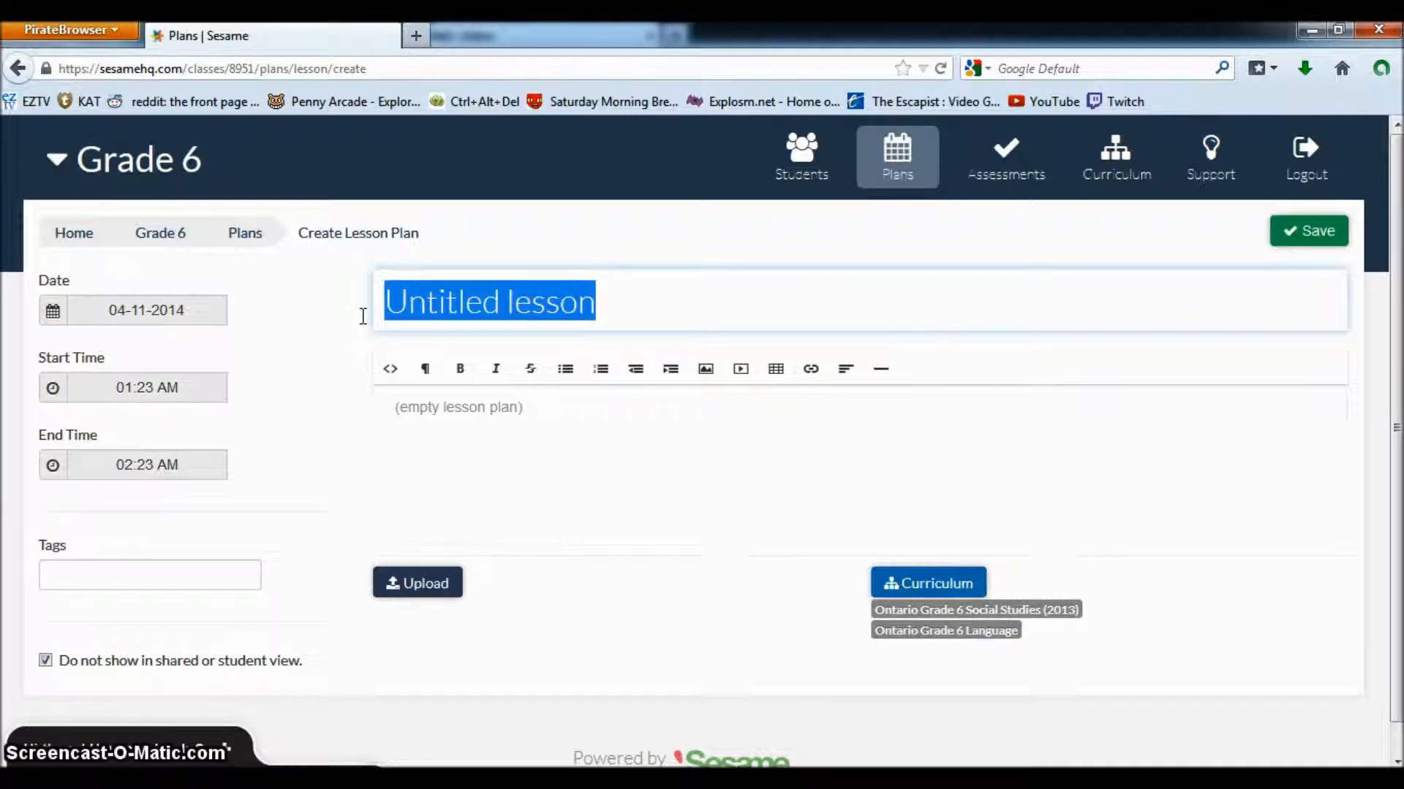
type("Canadian Identity")
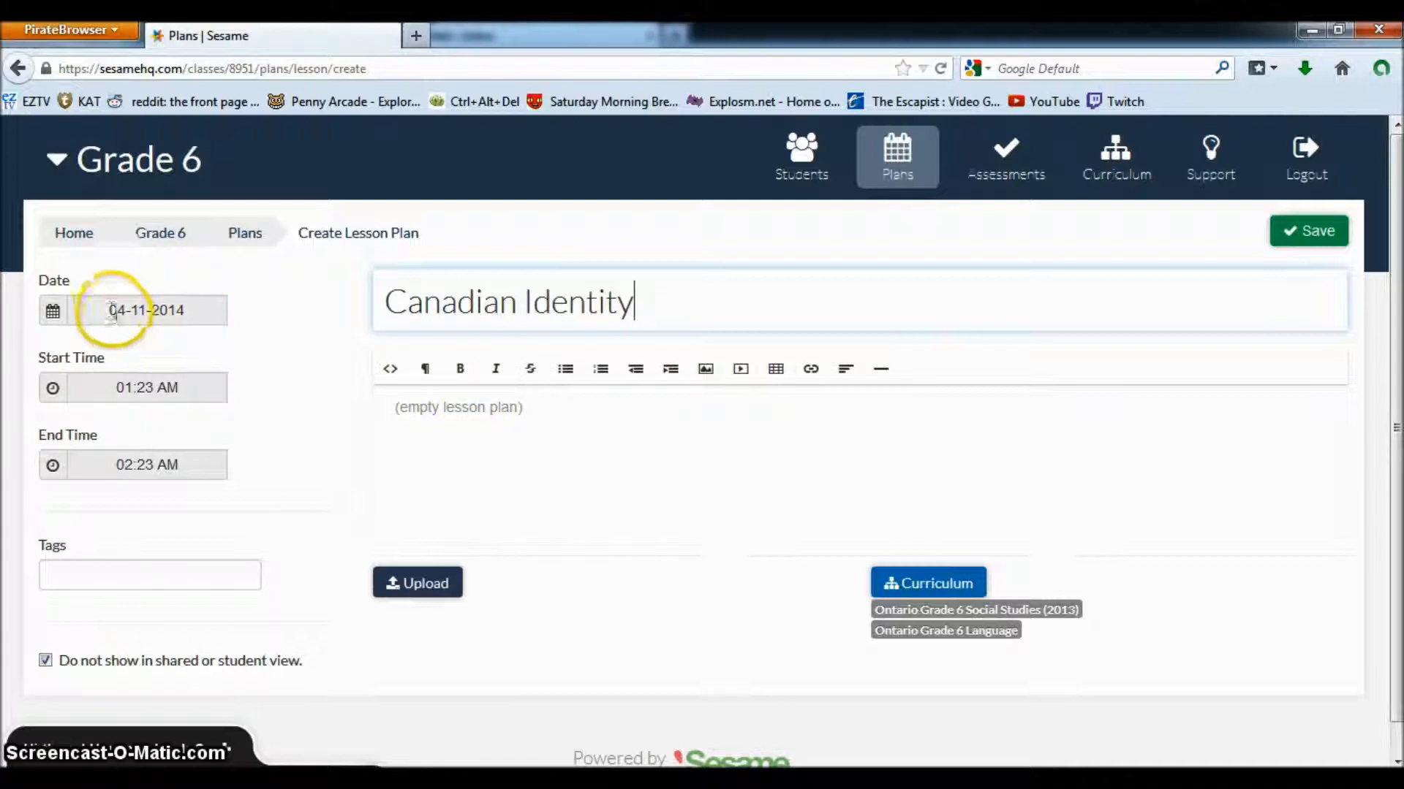
left_click(139, 310)
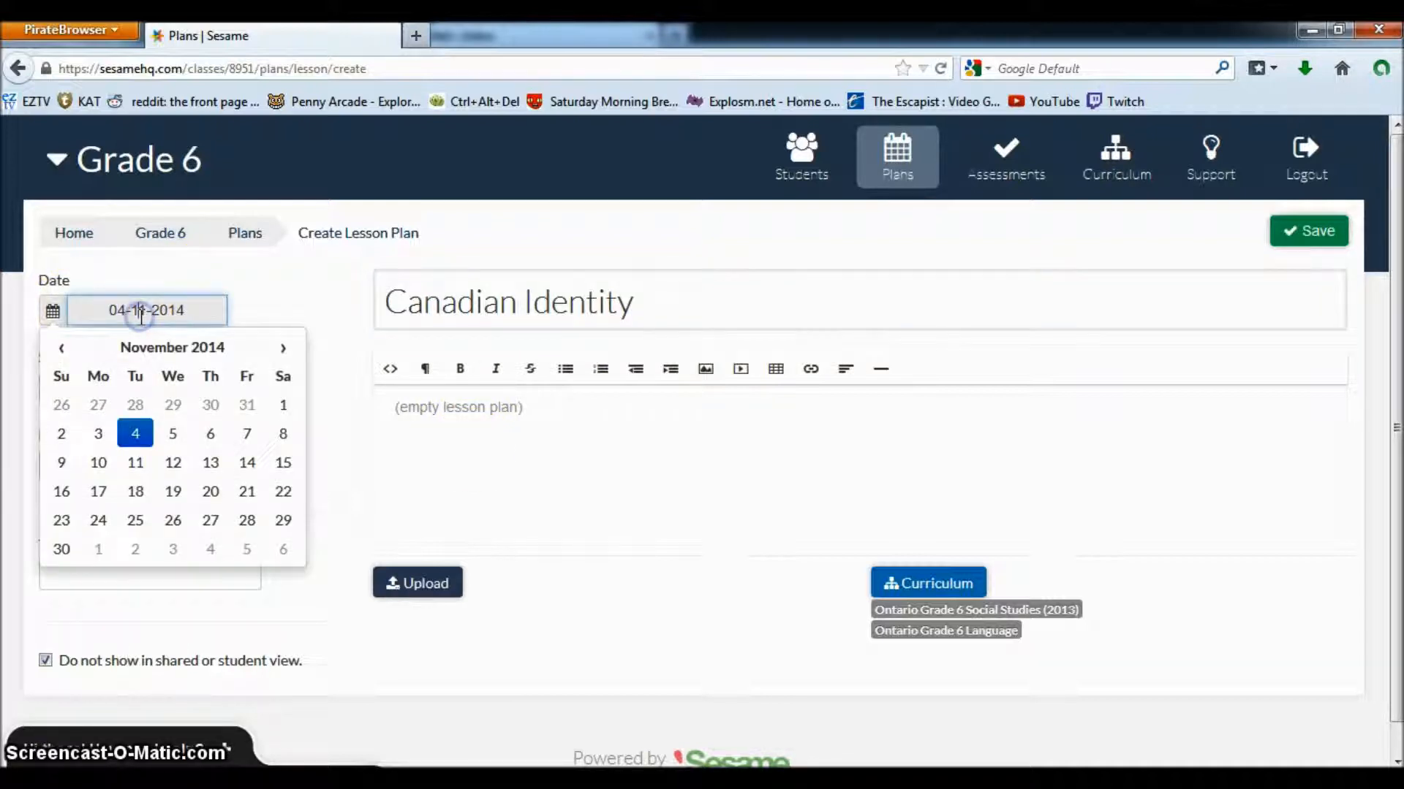
left_click(174, 434)
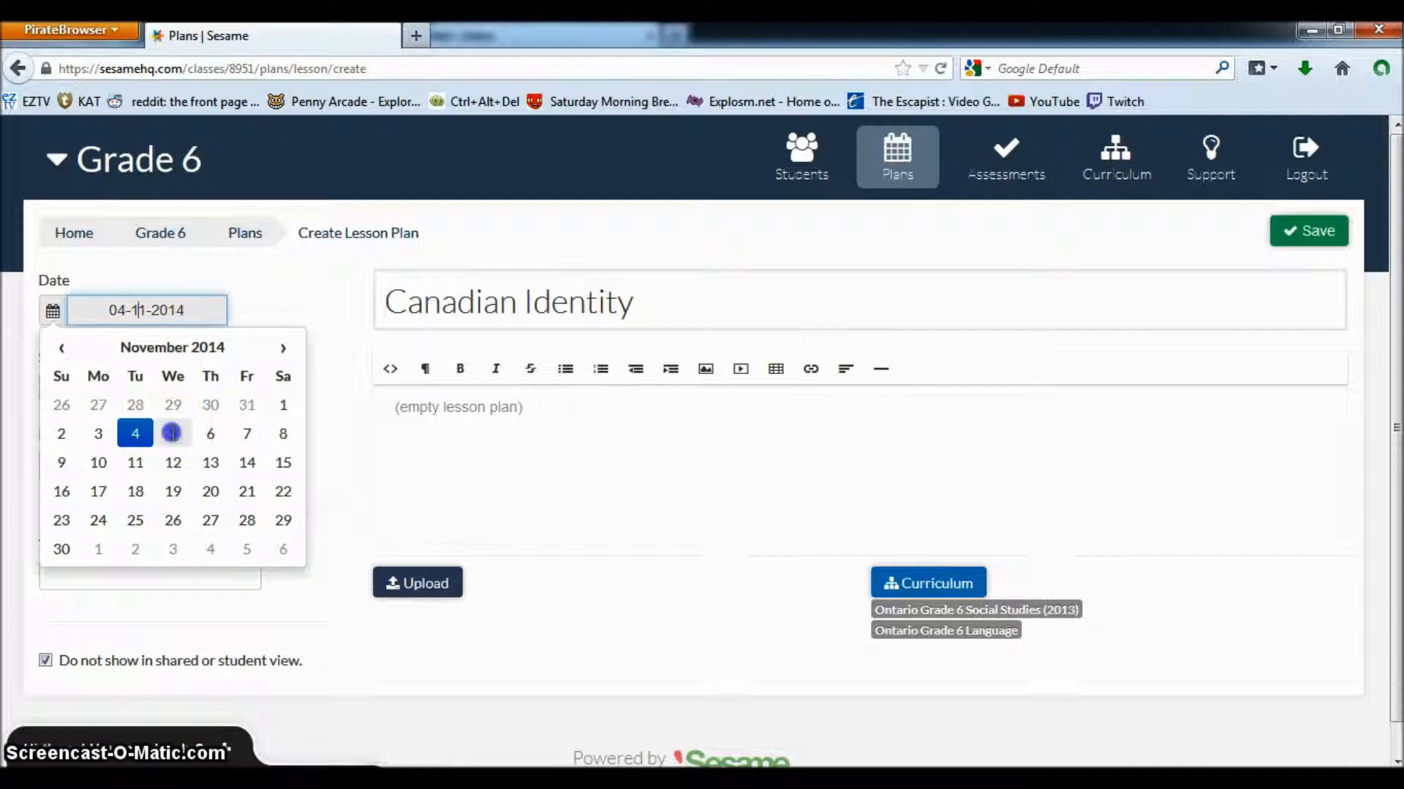
Write "Setting the Stage" in the lesson plan body, followed by "Look at a map of Canada" on a new line
left_click(485, 409)
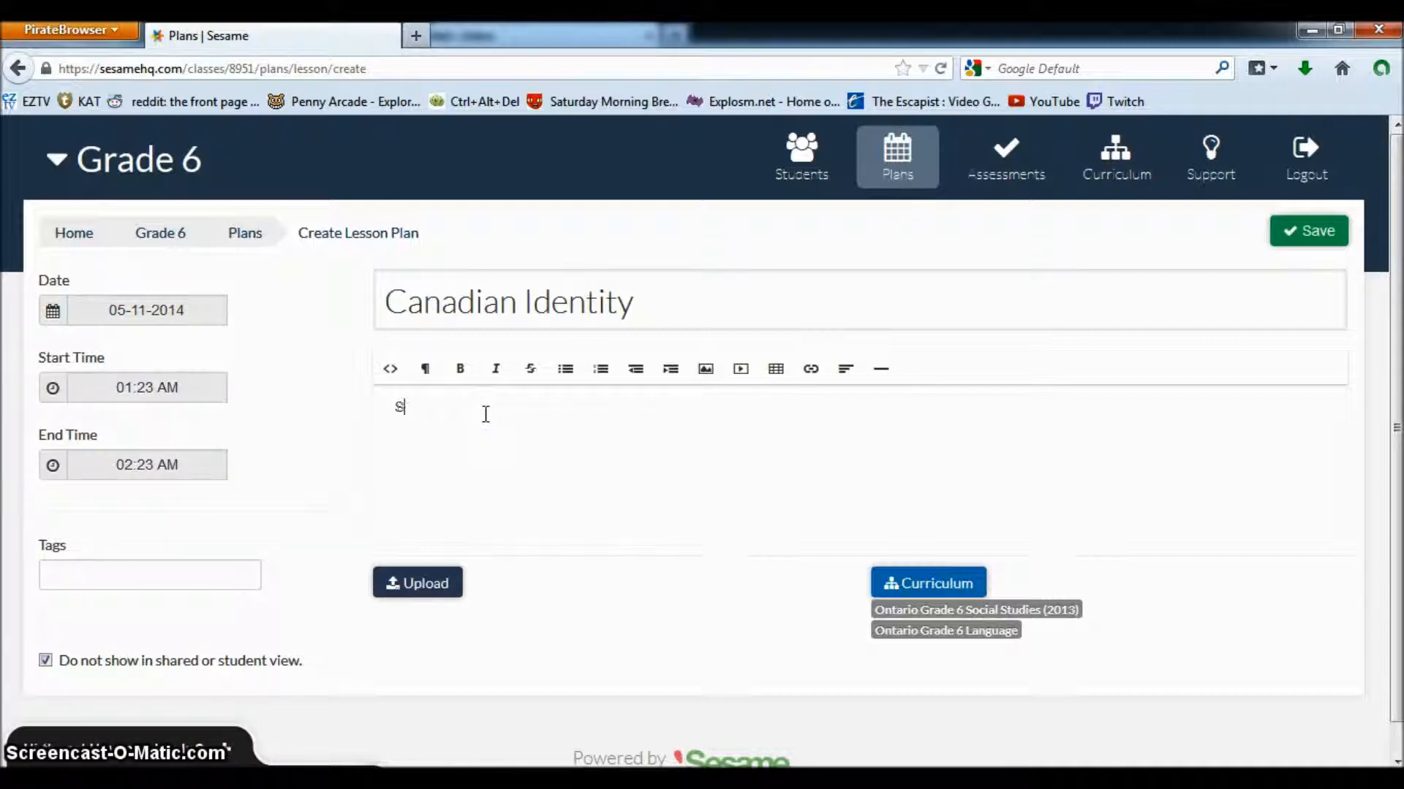
type("Setting the s")
key("BackSpace")
type("ap of Canada")
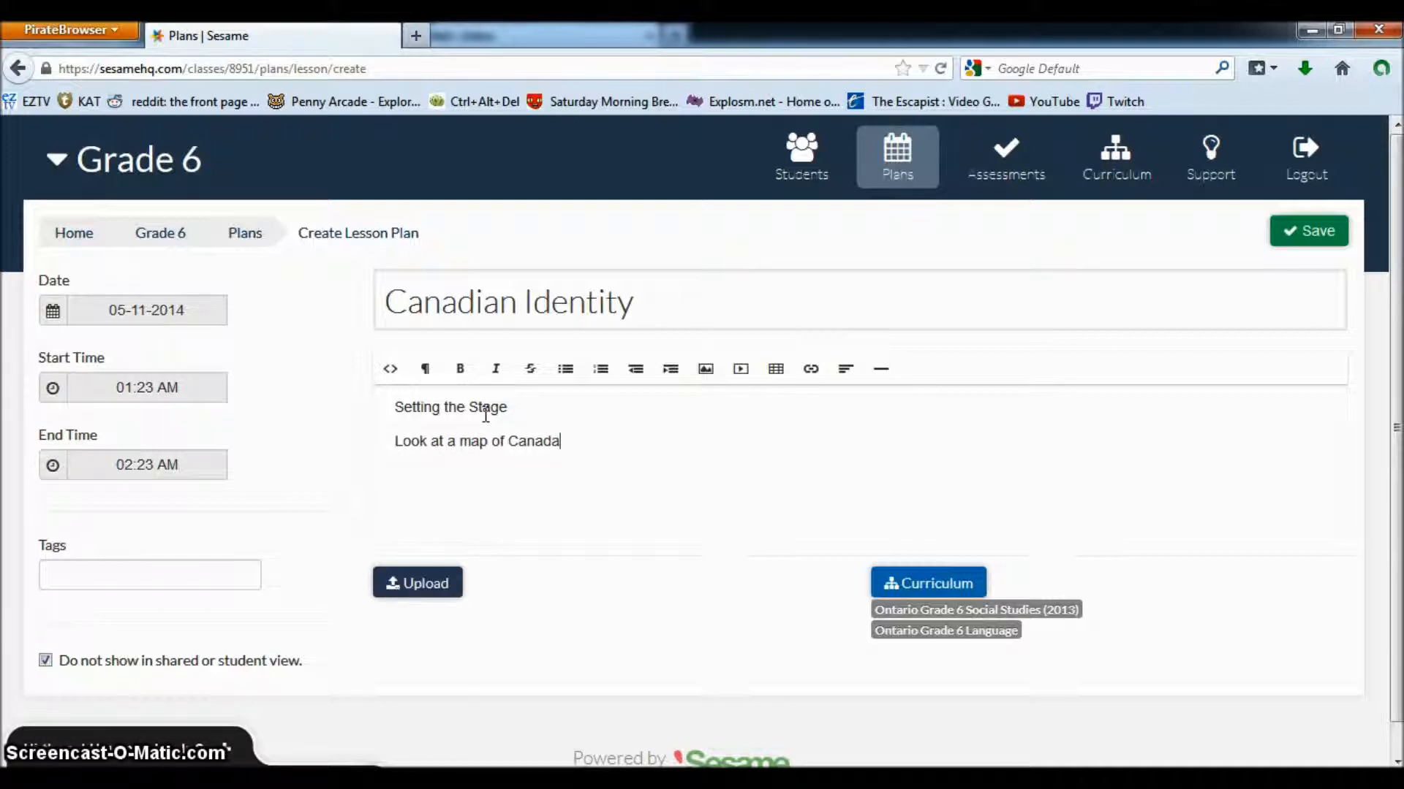
Insert horizontal rules below the "Look at a map of Canada" line in the lesson body
left_click(626, 446)
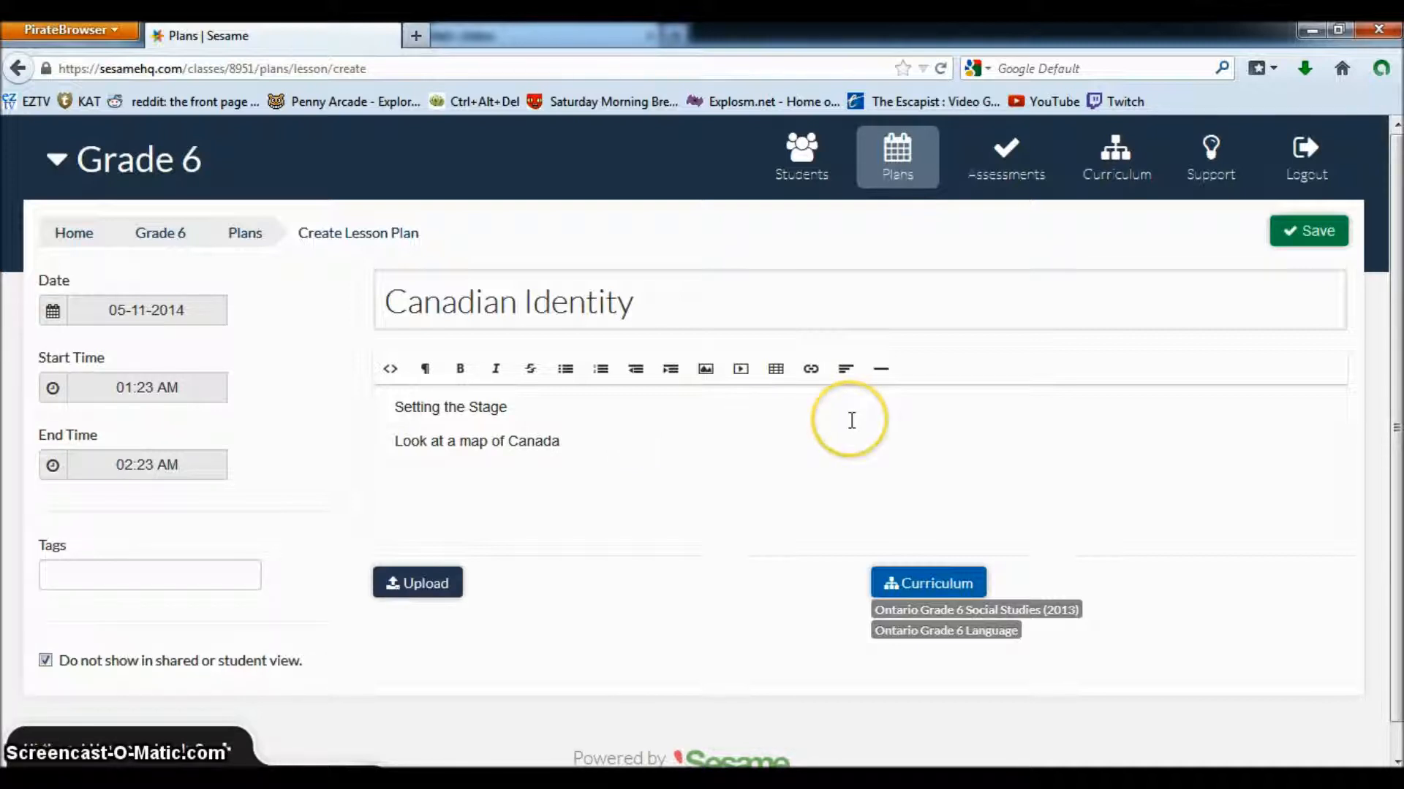
left_click(883, 372)
left_click(605, 516)
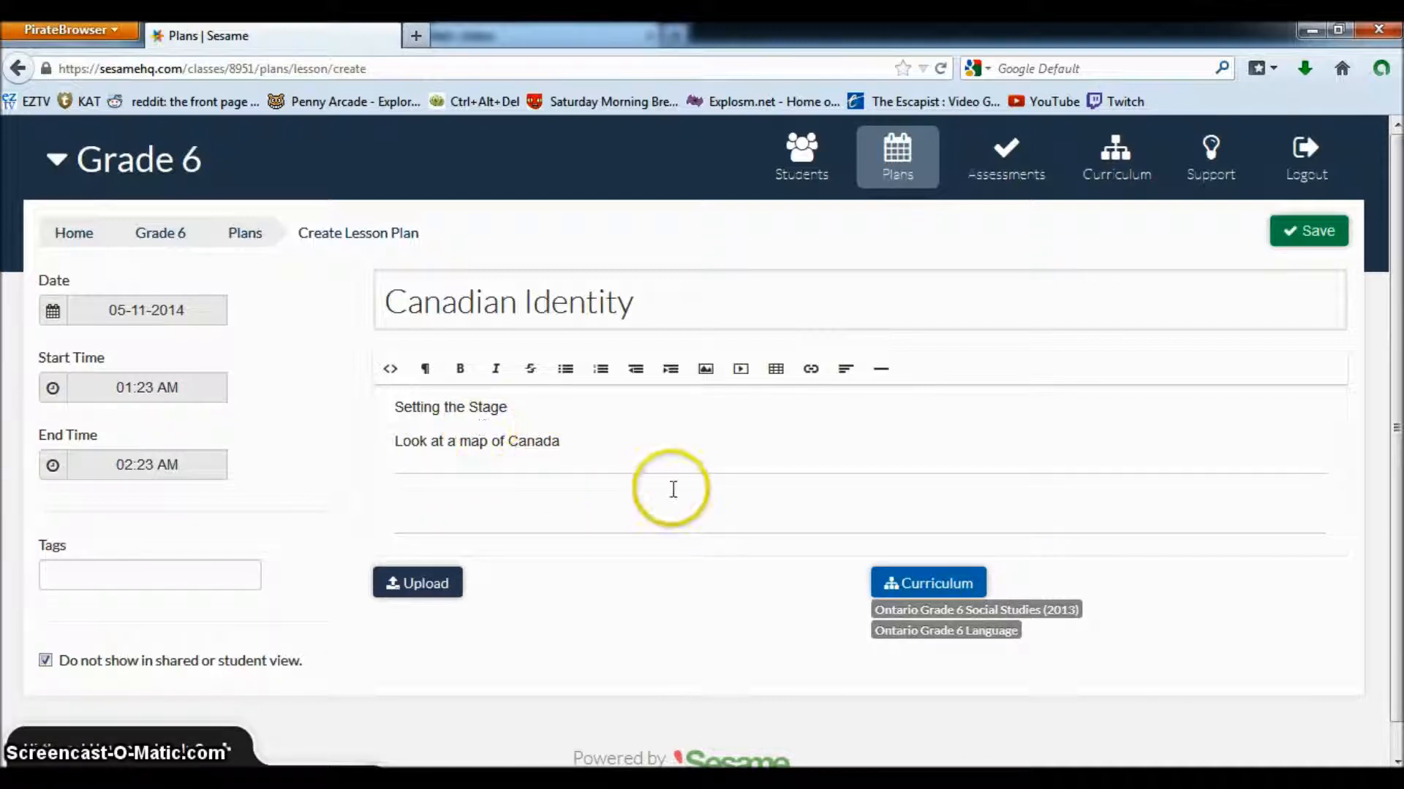
Insert another horizontal rule in the lesson body and write "Core Learning" below it
left_click(881, 371)
left_click(676, 491)
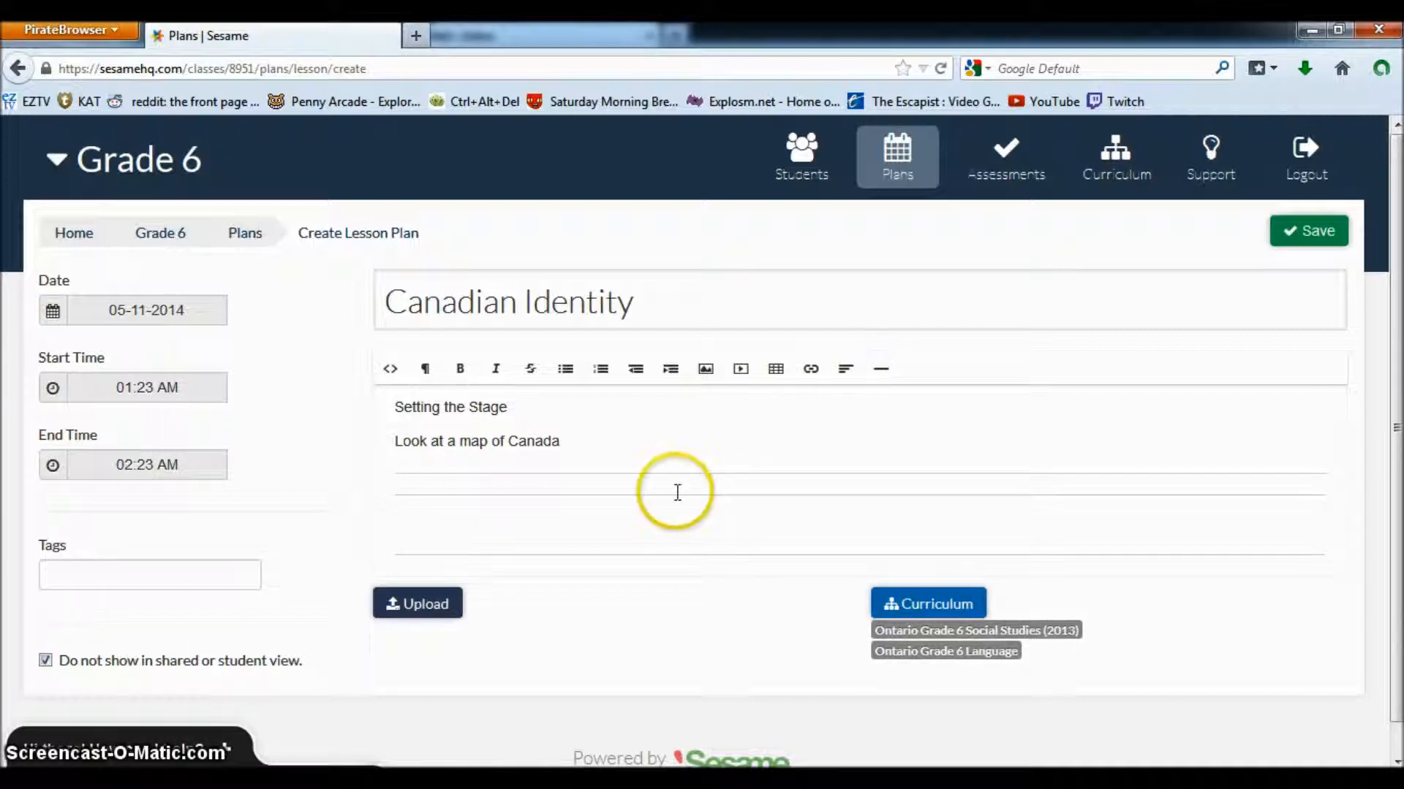
type("Core Learnin")
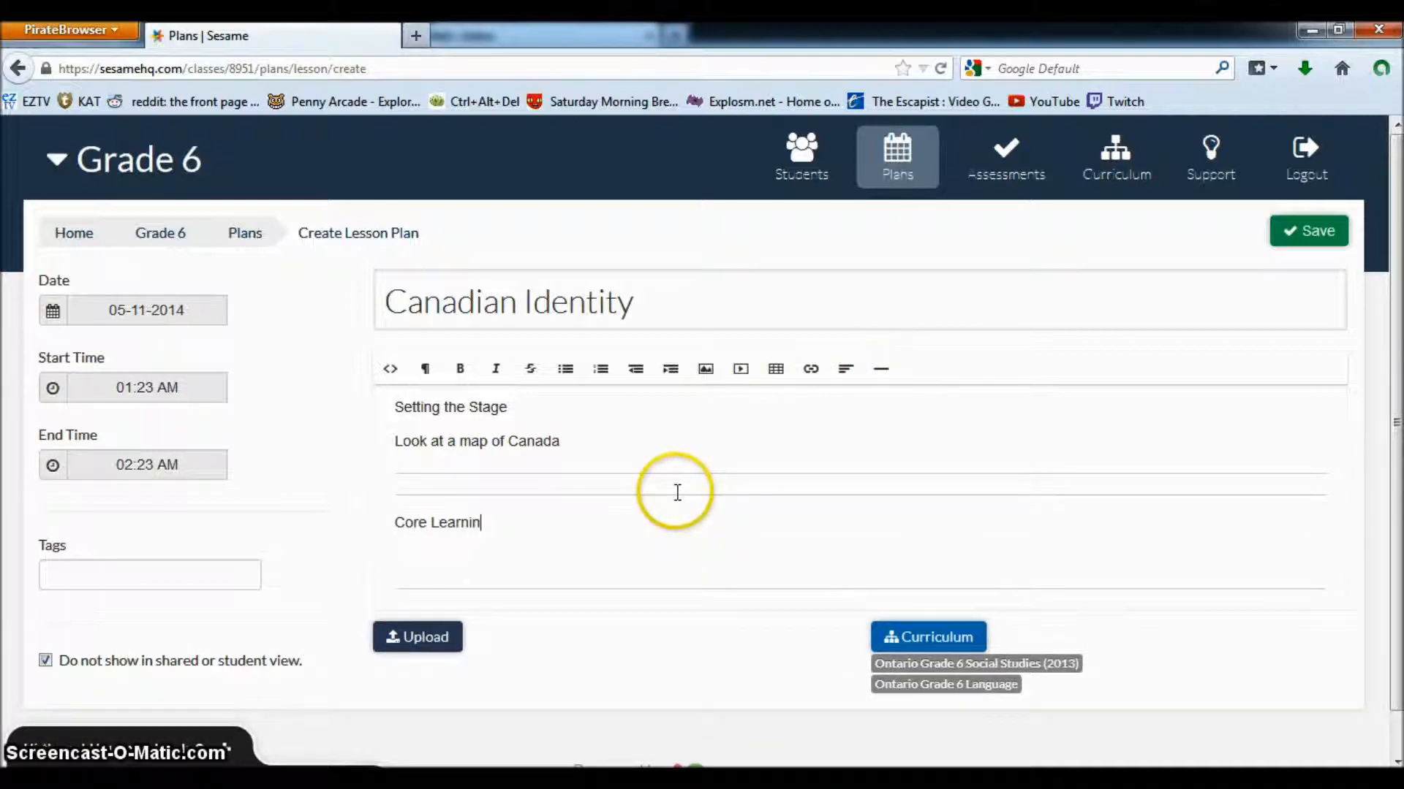
type("g")
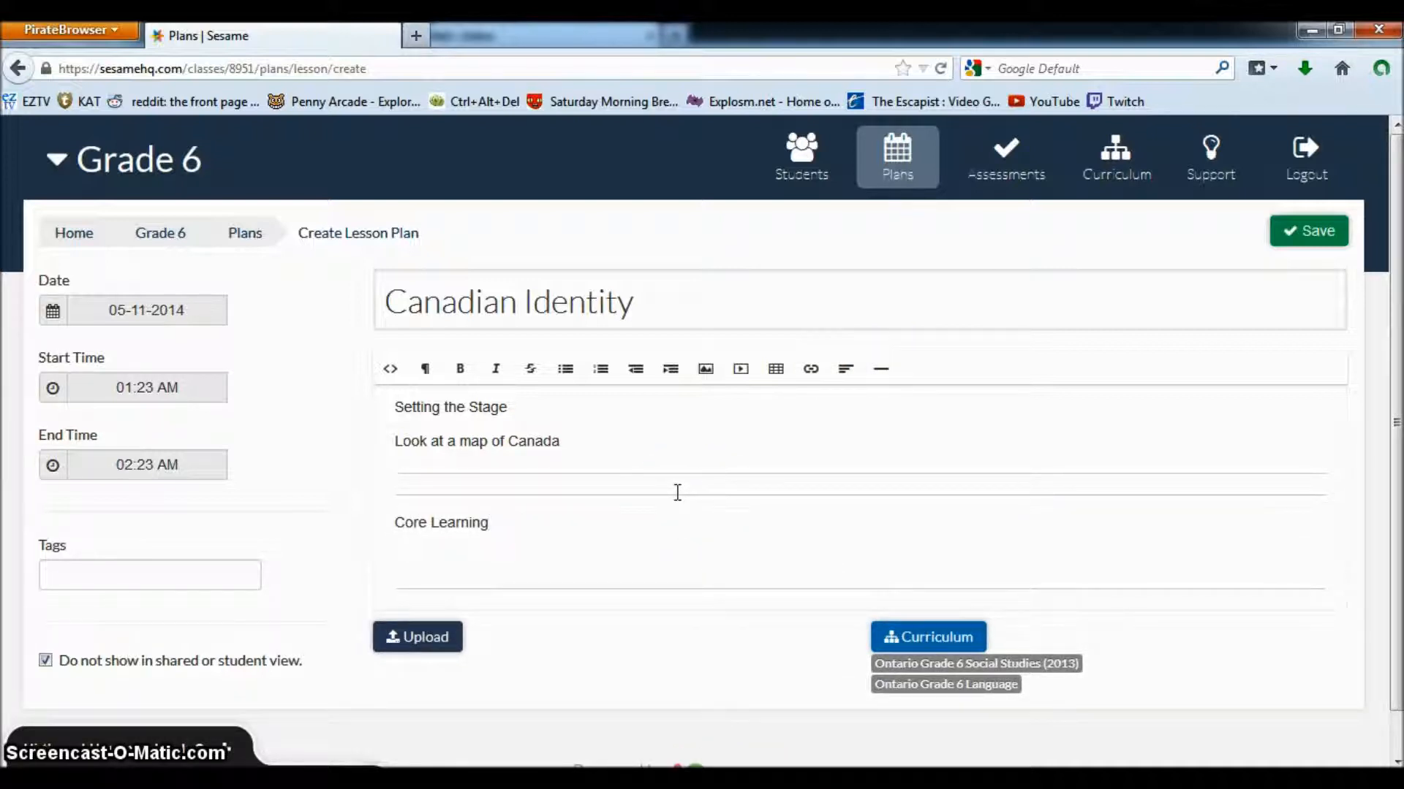
left_click(706, 560)
Open the lesson's curriculum selection at Ontario Grade 6 Social Studies (2013), Heritage and Identity, Inquiry: The Perspectives of Diverse Communities
left_click(950, 683)
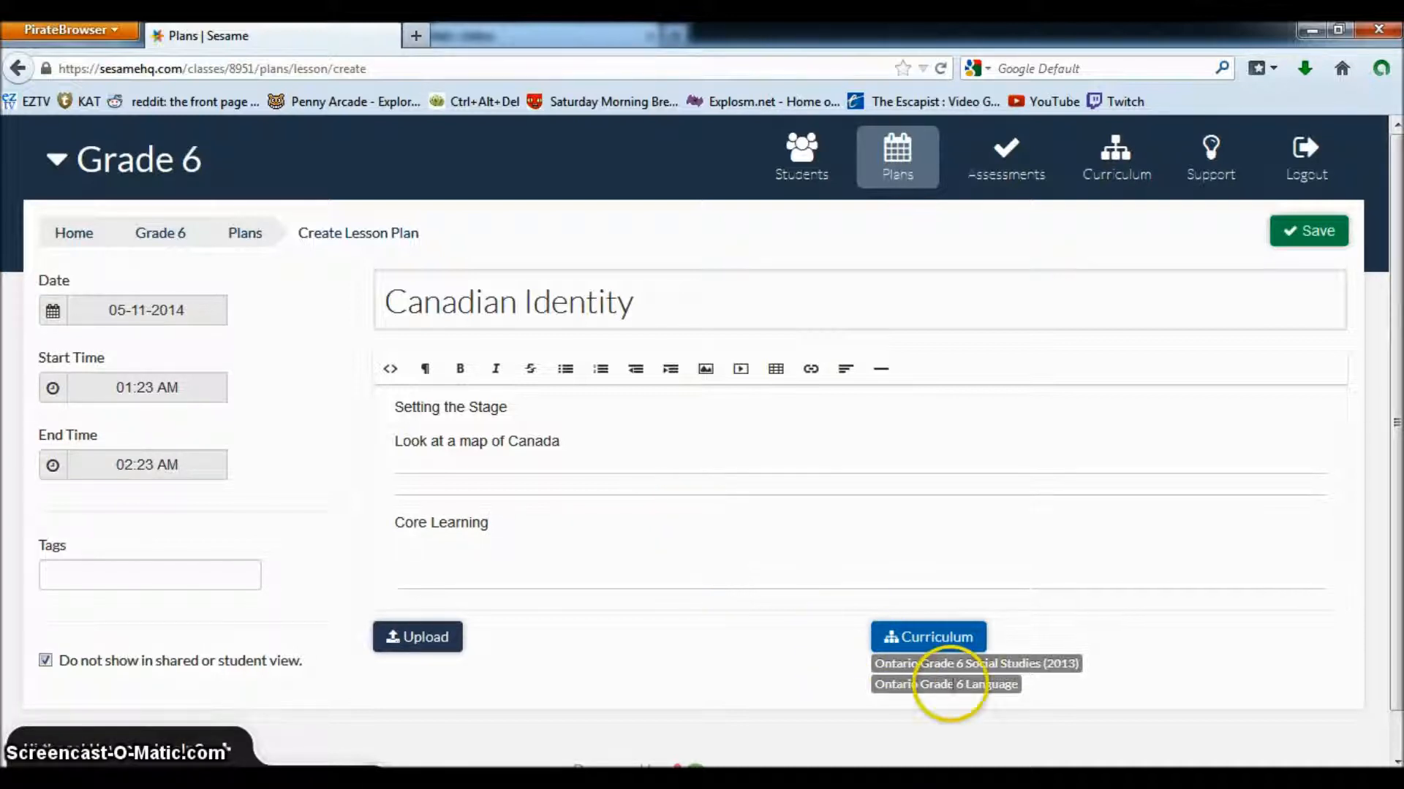
left_click(943, 637)
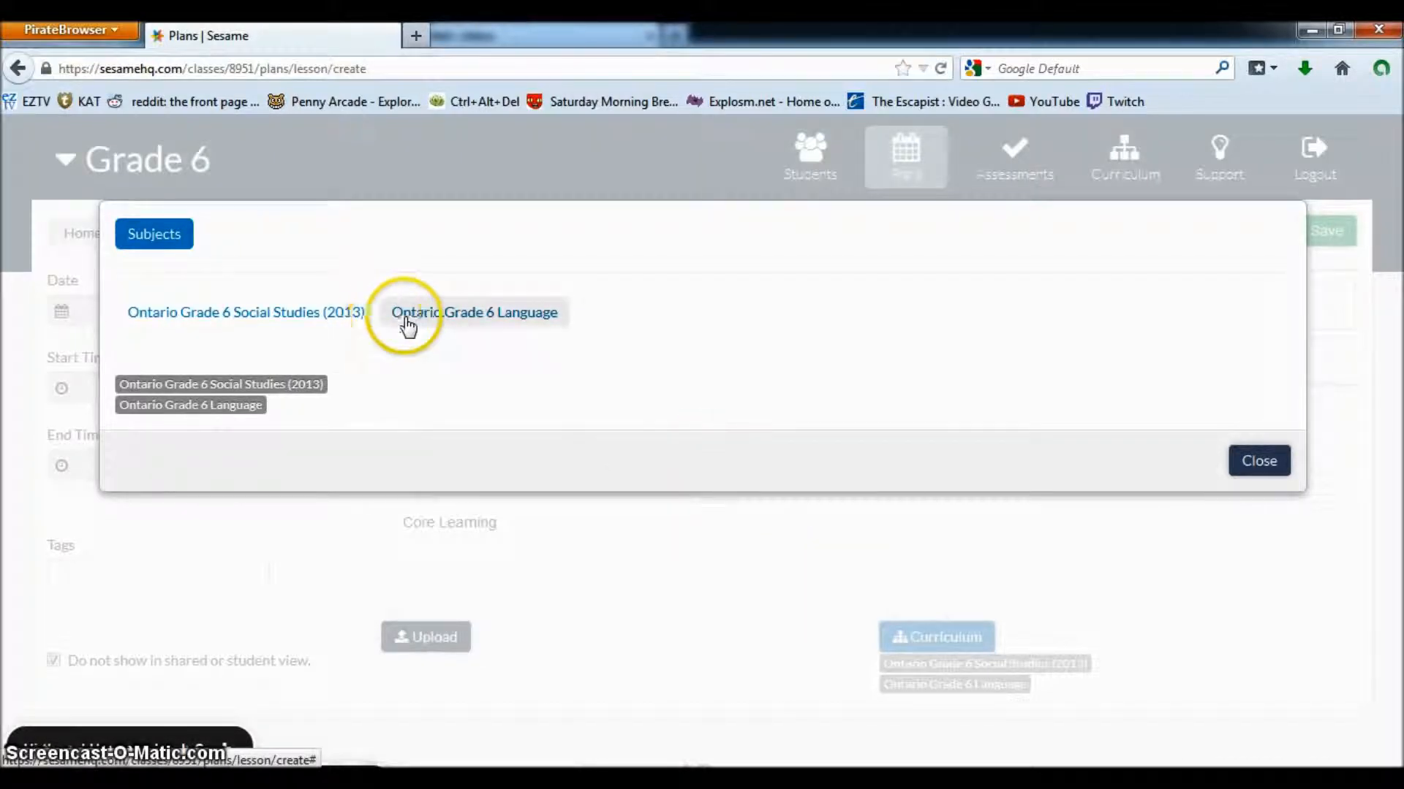
left_click(303, 316)
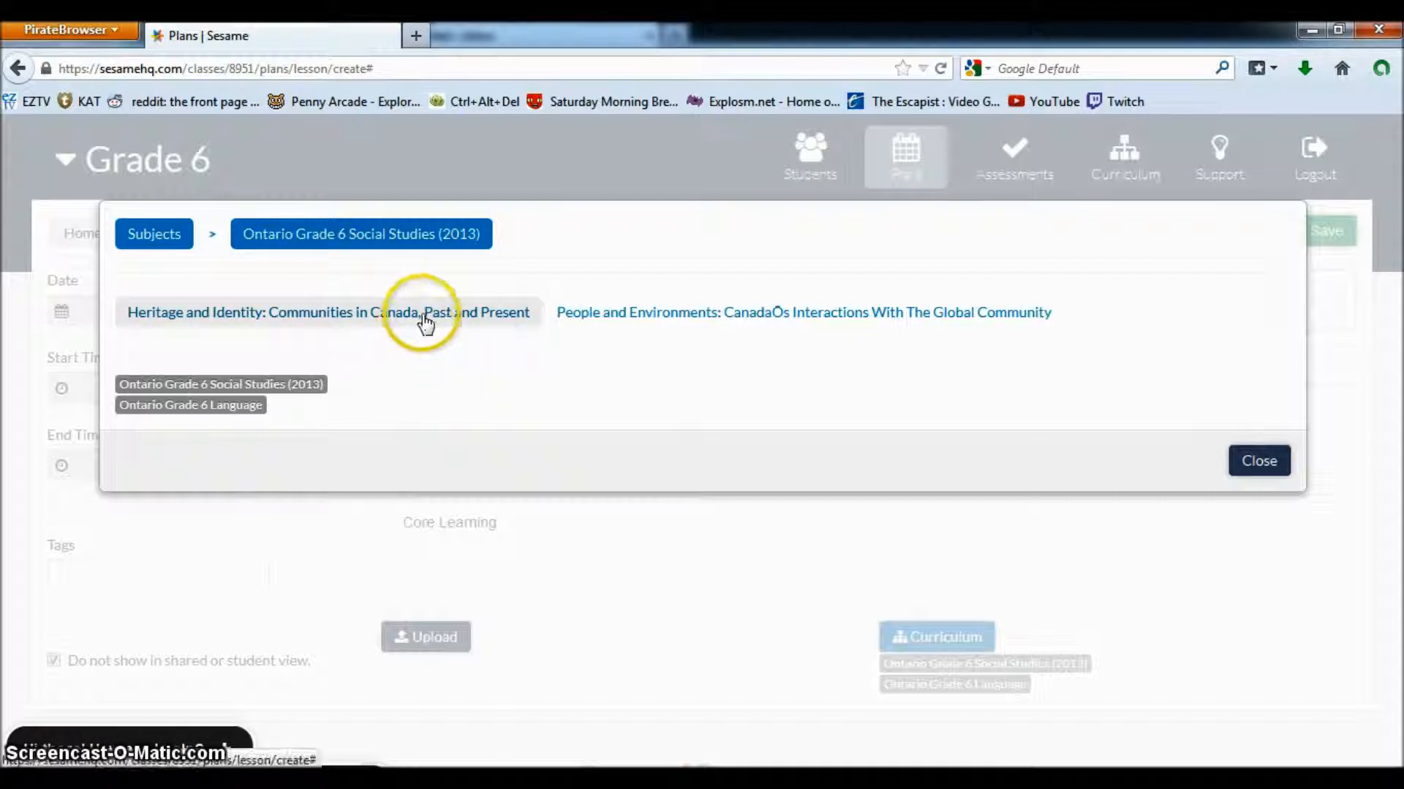
left_click(484, 316)
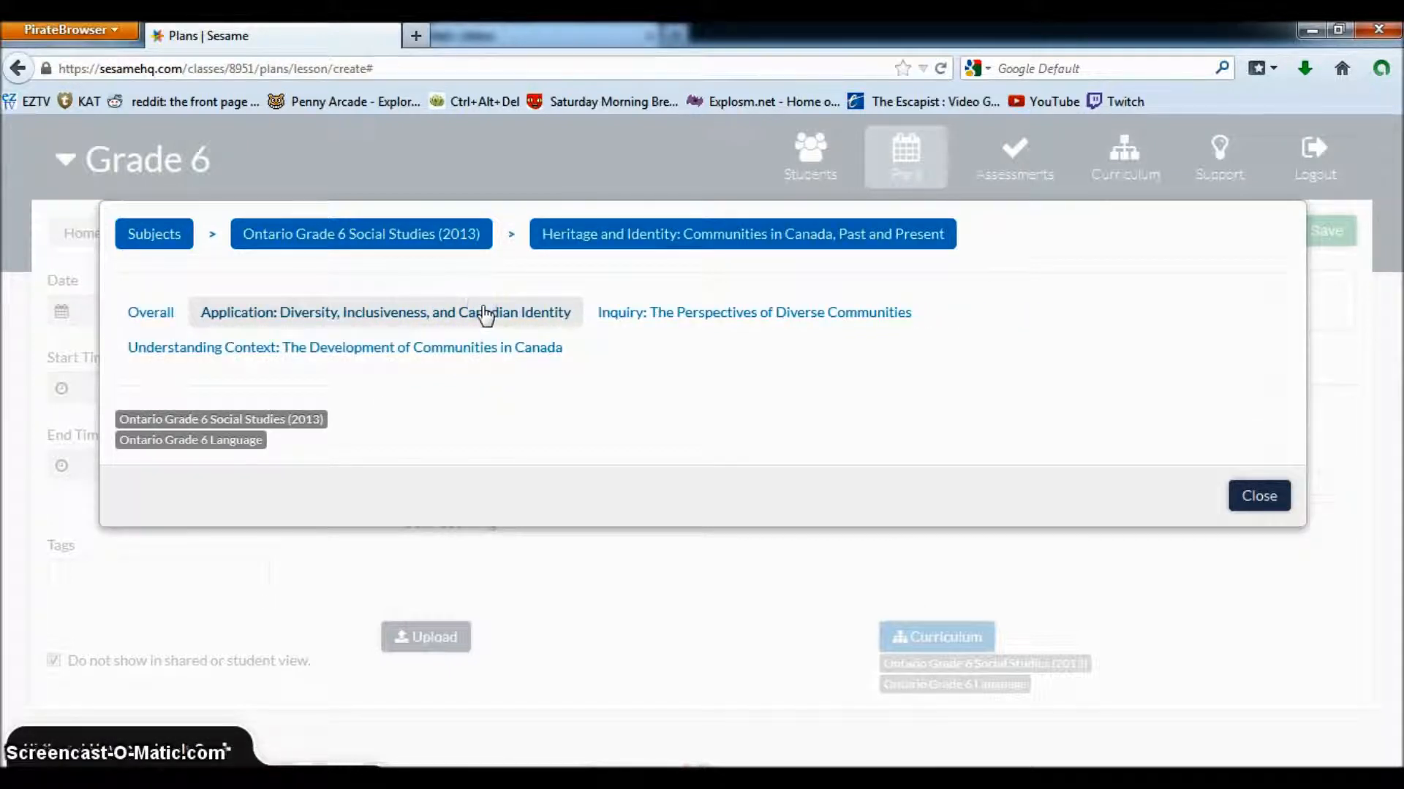
left_click(669, 326)
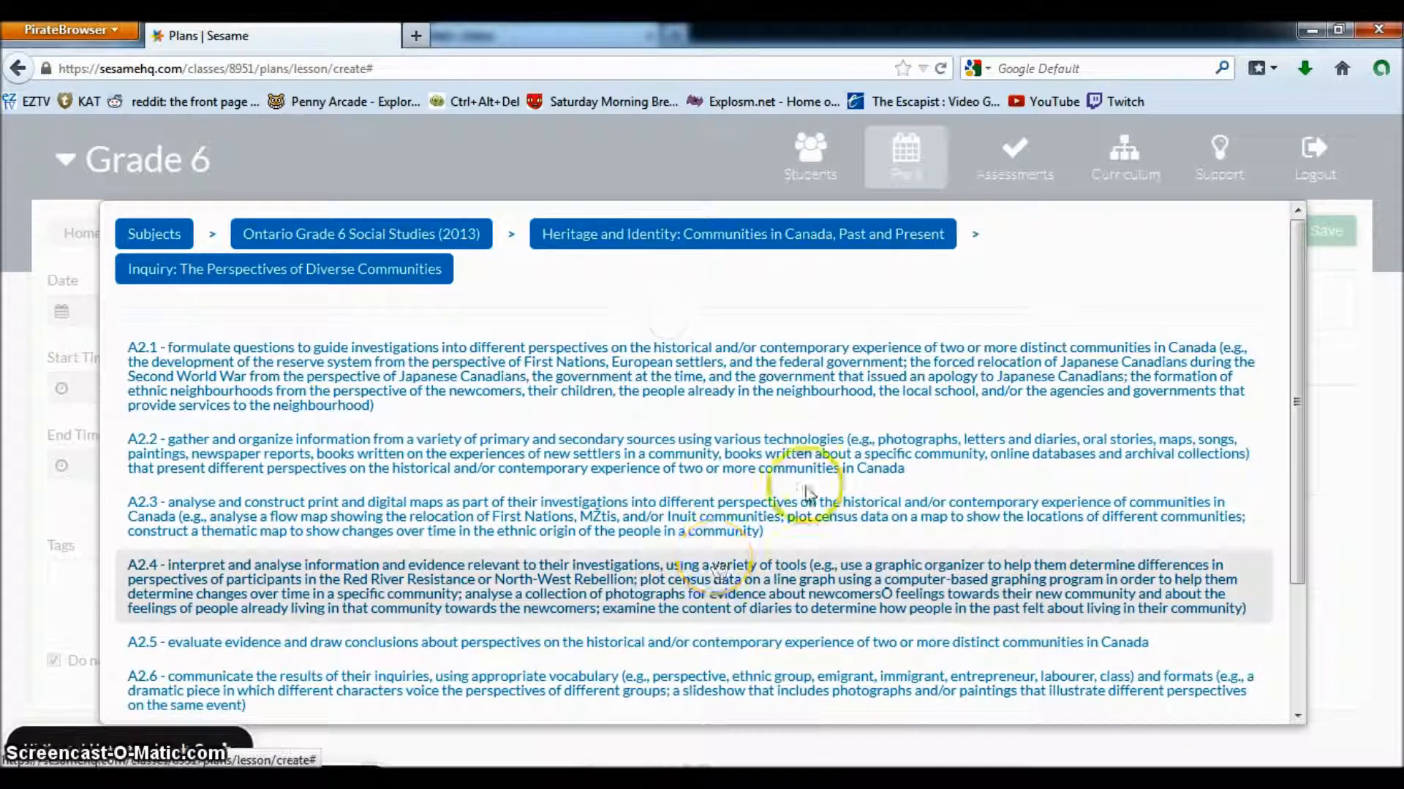
Attach expectations A2.5 and A2.6 to the lesson plan and close the curriculum selection
left_click_drag(1304, 406, 1291, 538)
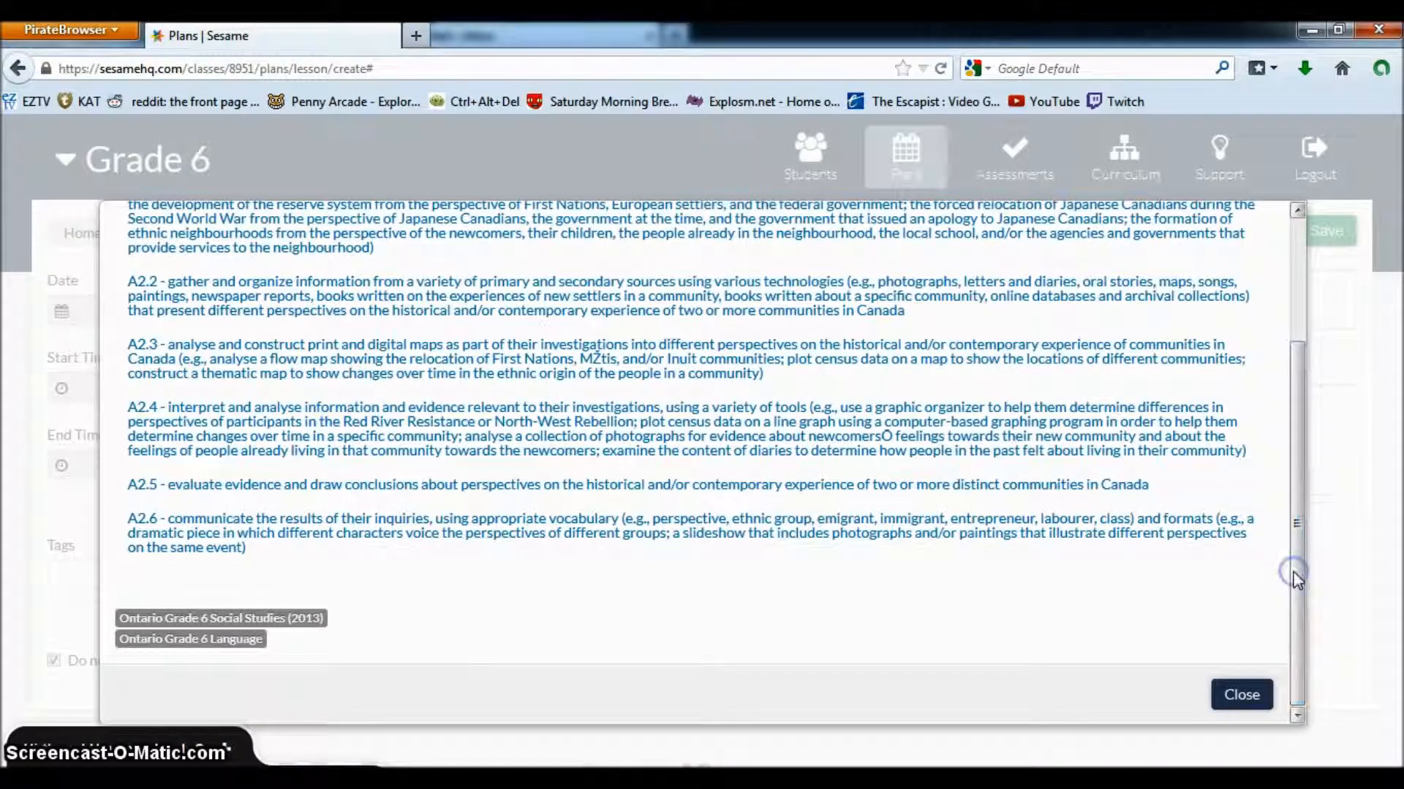
left_click(709, 485)
left_click(714, 533)
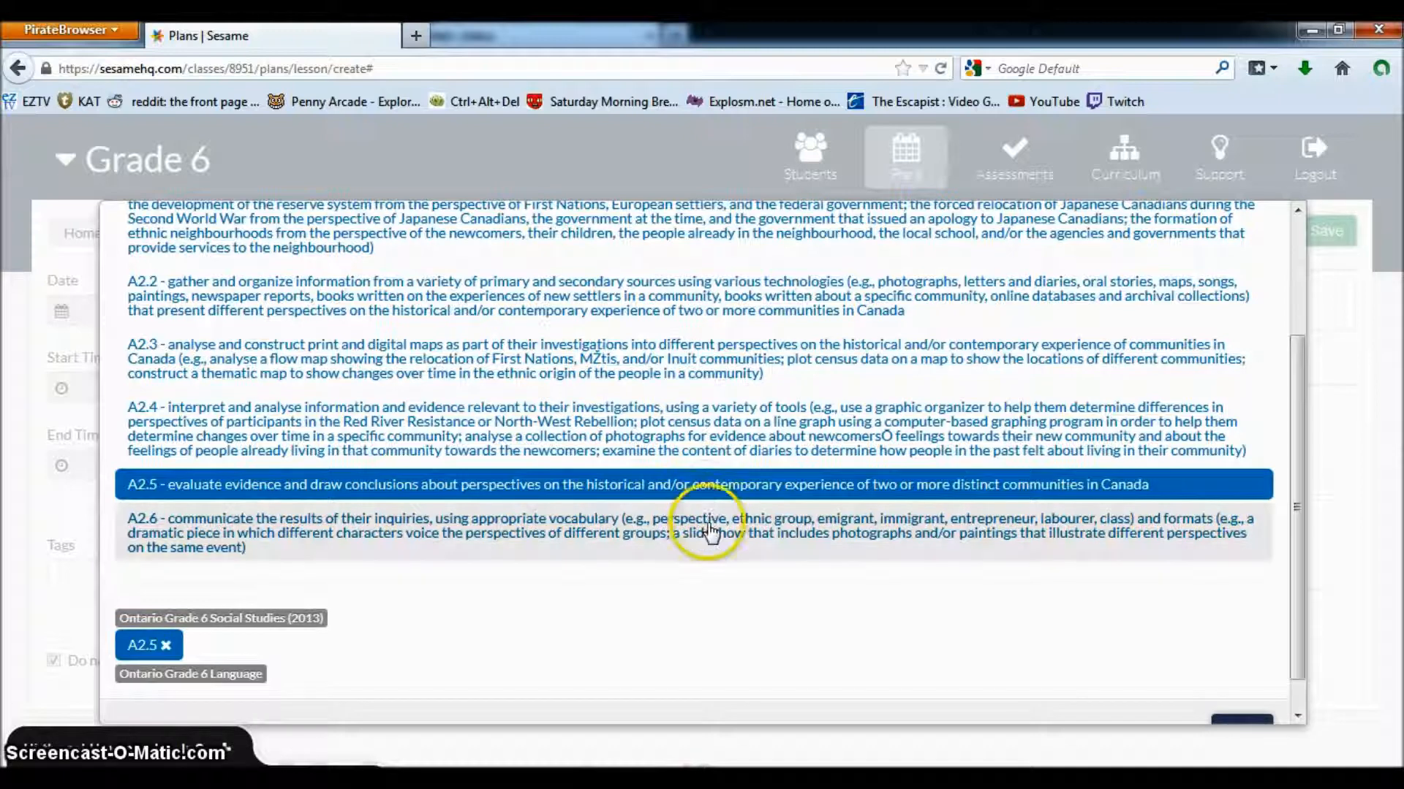
left_click_drag(1288, 535, 1292, 704)
left_click(1259, 720)
mouse_move(976, 685)
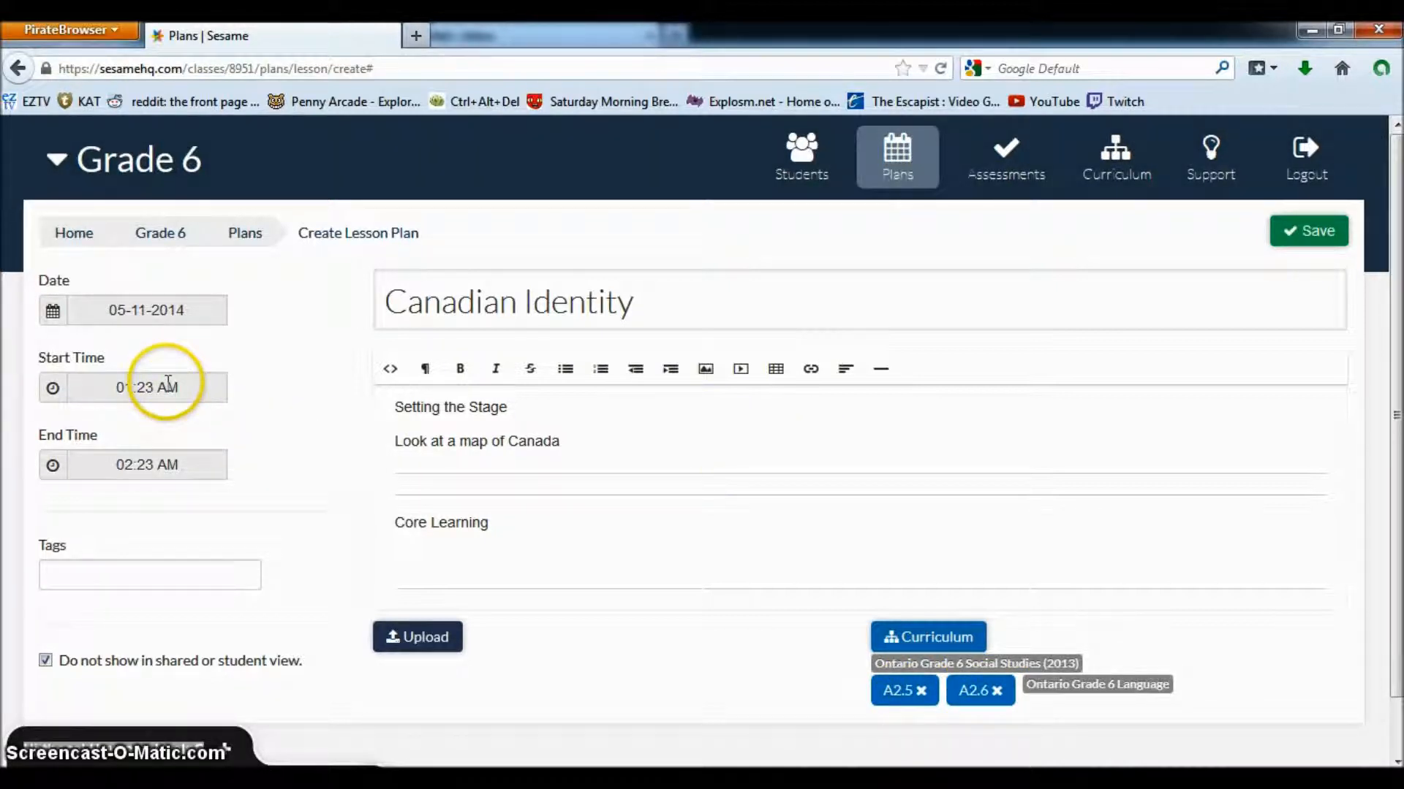
Set the lesson's start time to 01:23 PM and its end time to 02:23 PM
left_click(134, 389)
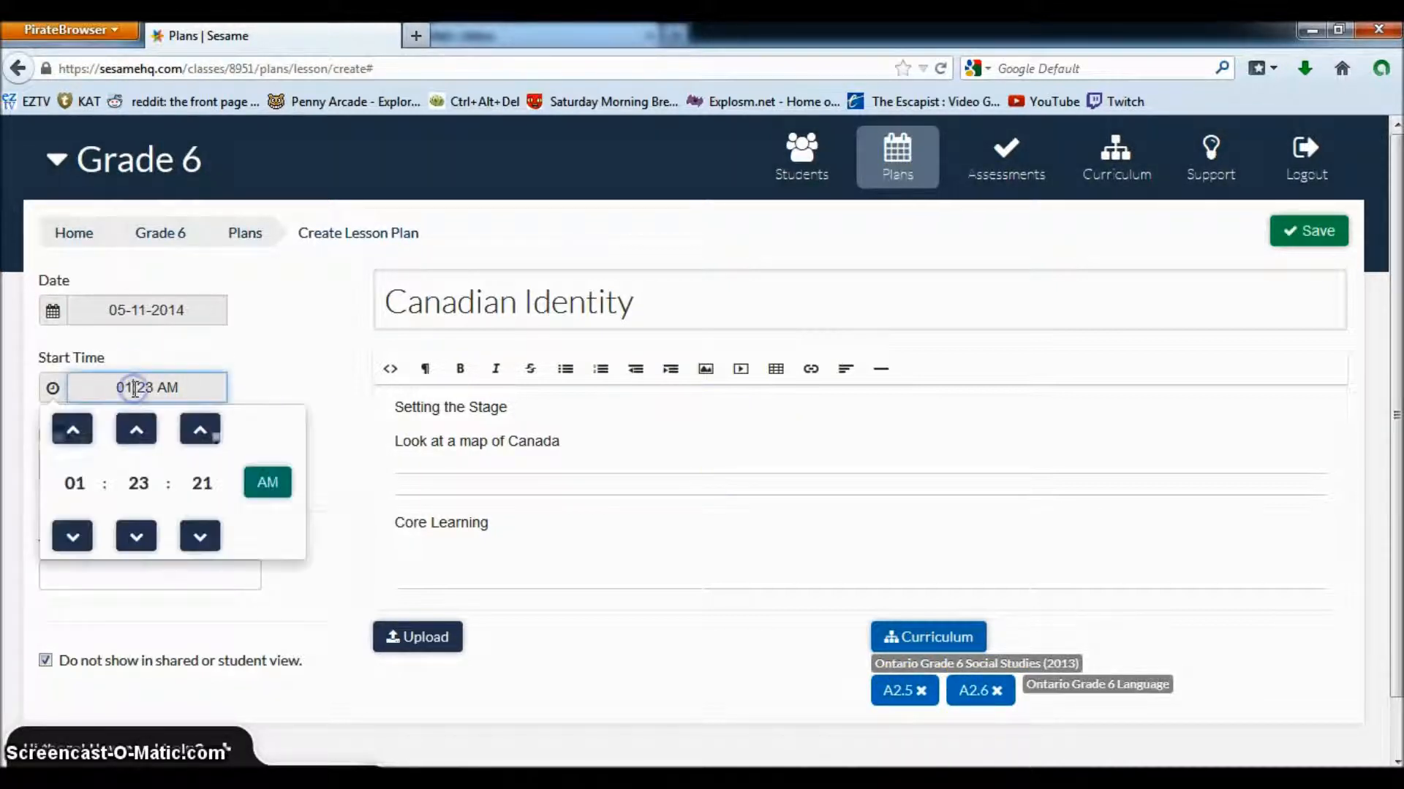
left_click(269, 484)
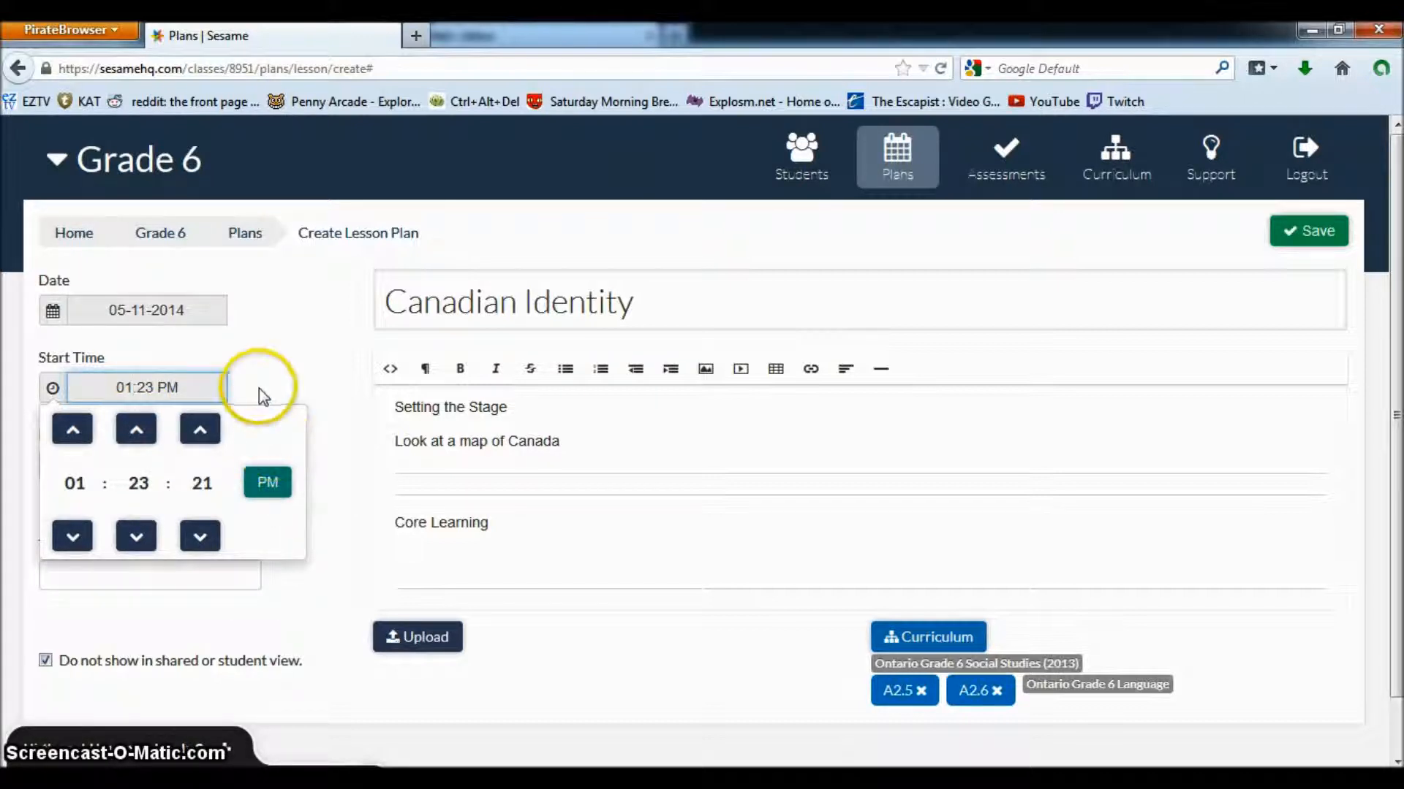
left_click(260, 390)
left_click(187, 464)
left_click(271, 562)
left_click(282, 370)
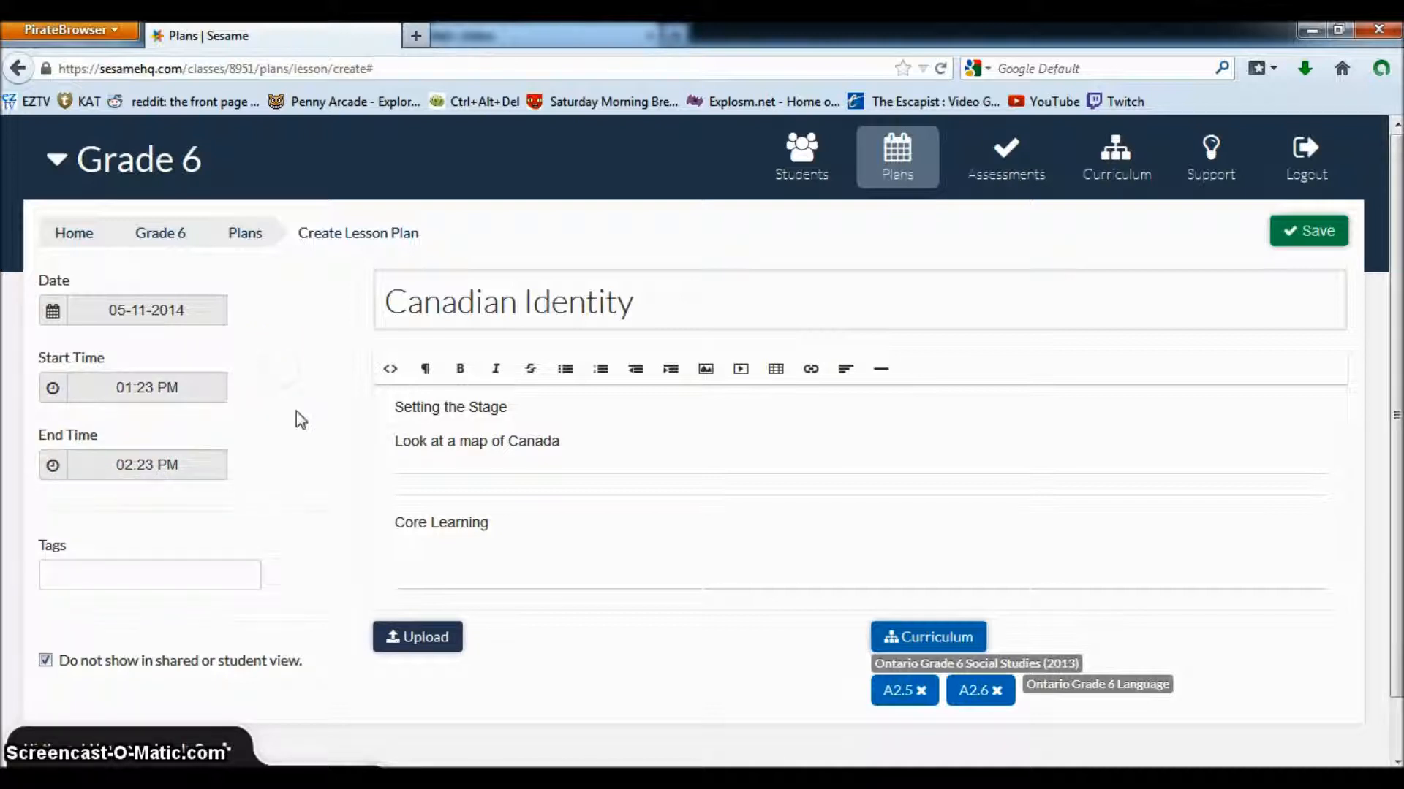
Tag the lesson plan "Social Studies" and save it
left_click(216, 573)
type("Social Studies")
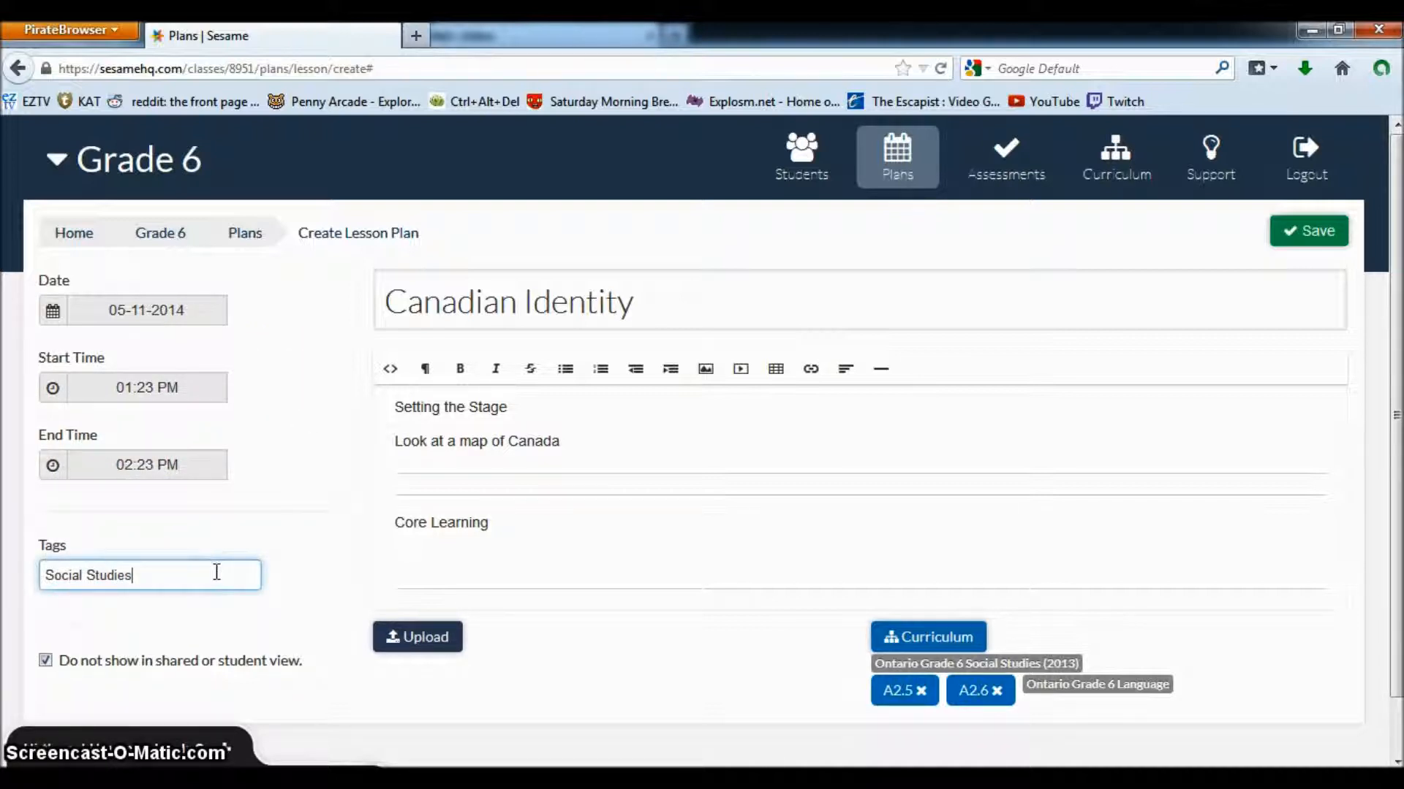
left_click(1318, 231)
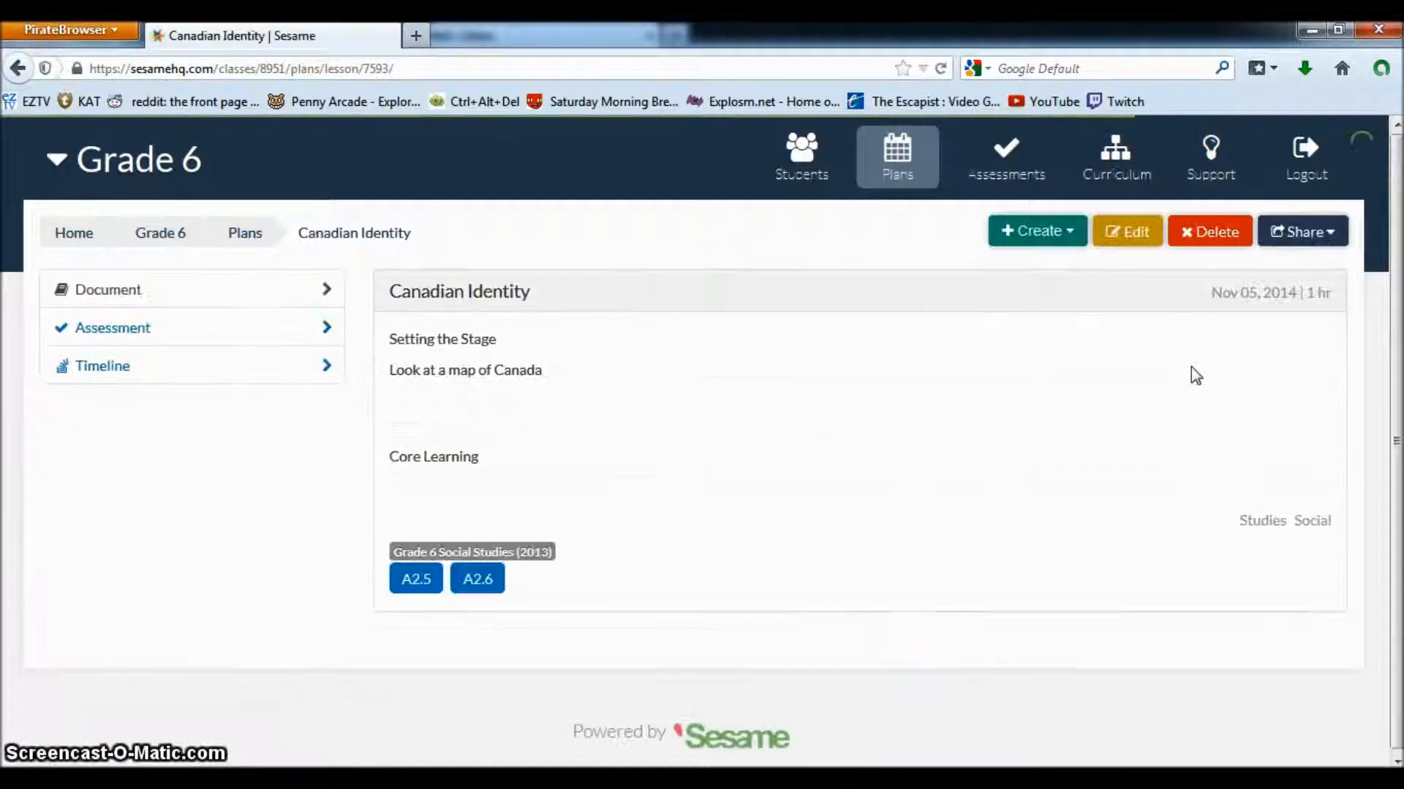